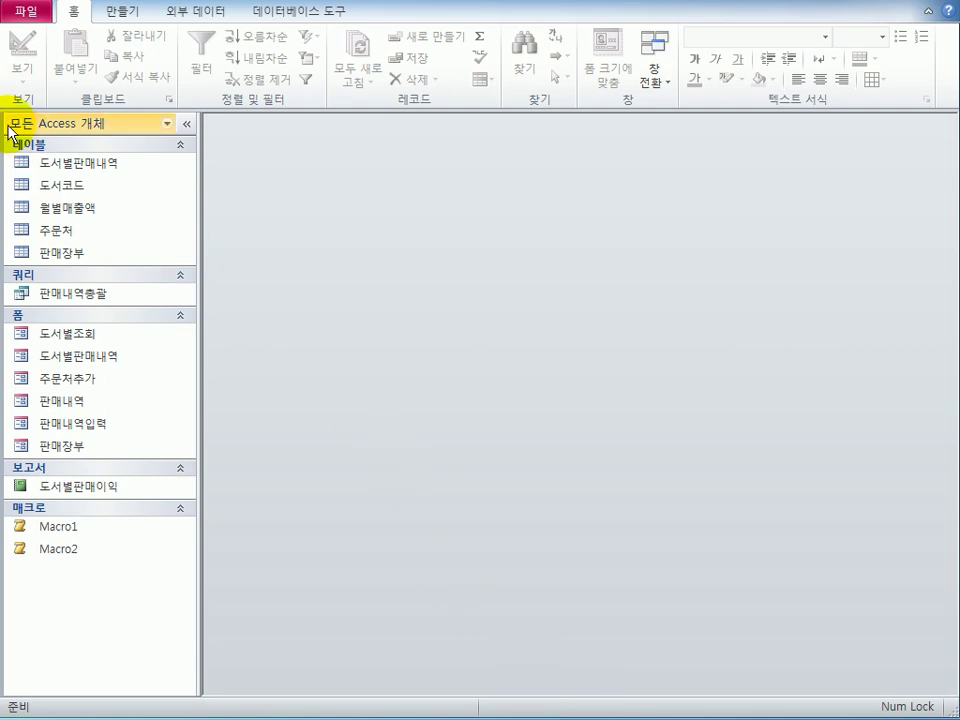
- Open the 도서별판매내역 table in Design view and set the 주문일자 field's data type to 날짜/시간
right_click(84, 168)
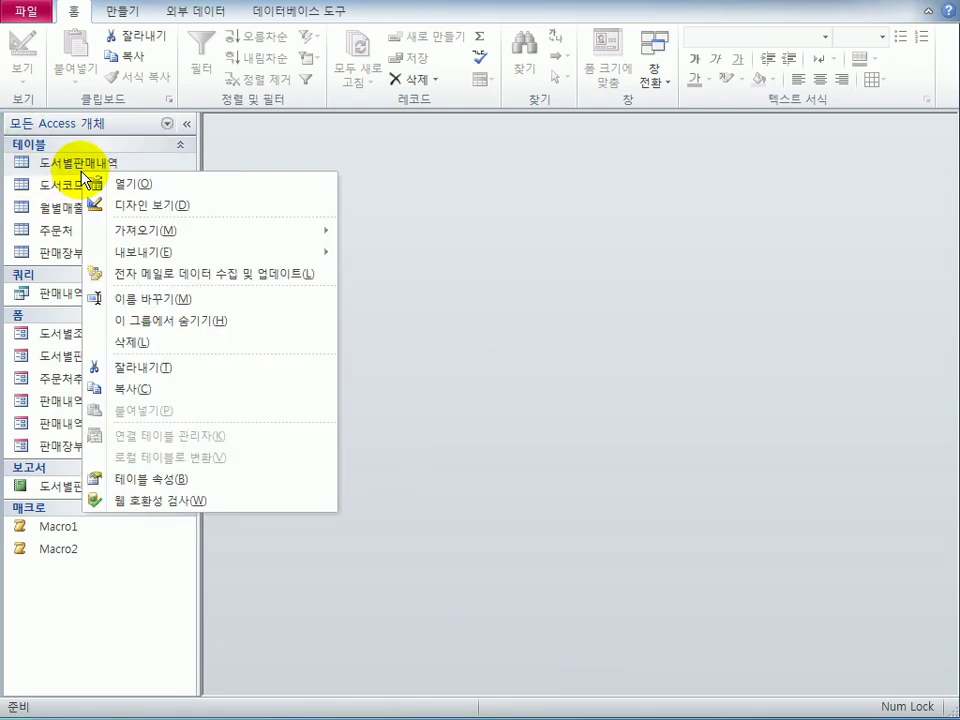
click(154, 207)
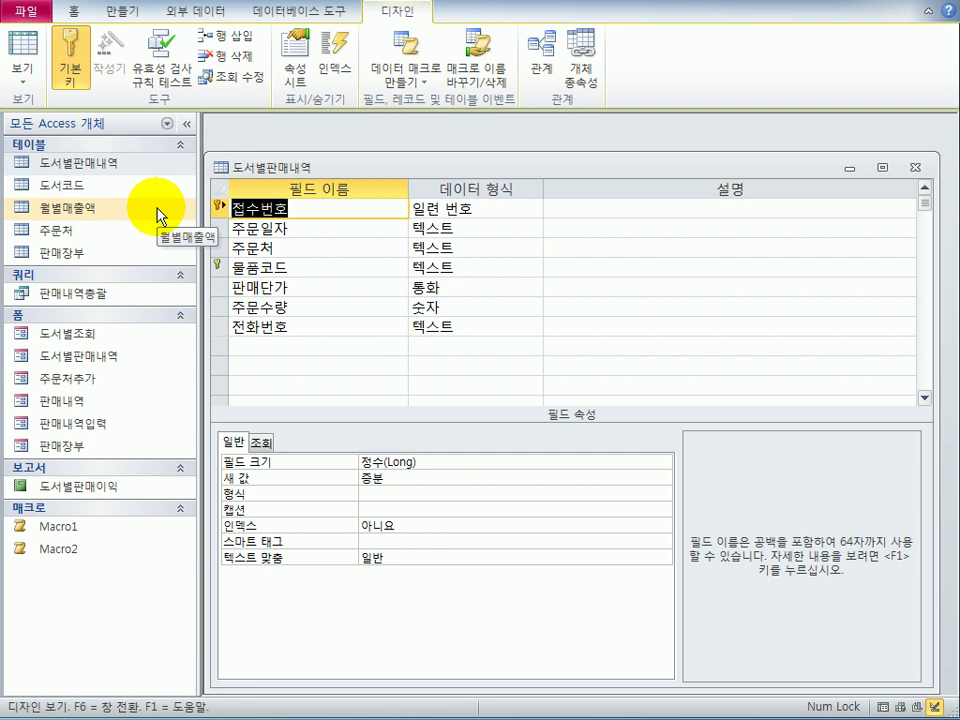
click(232, 226)
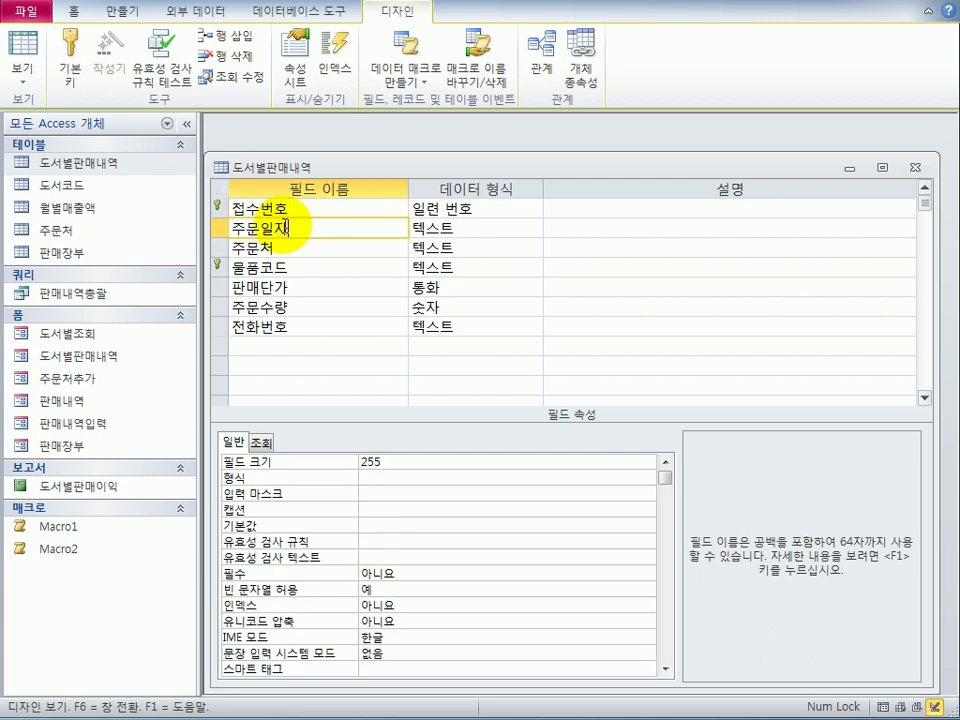
click(483, 234)
click(535, 229)
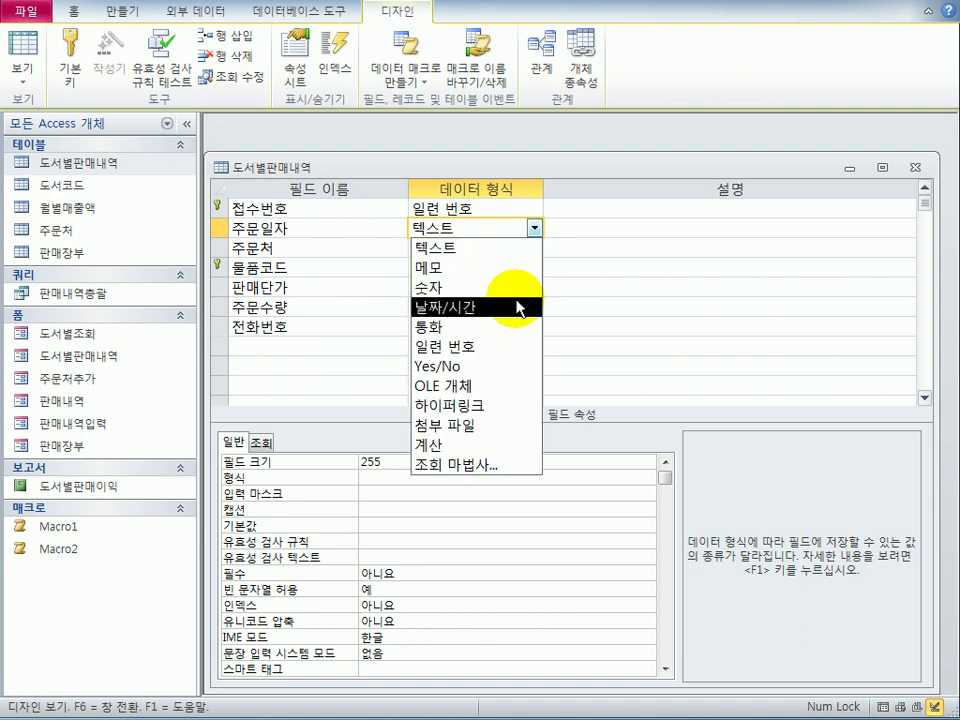
click(520, 306)
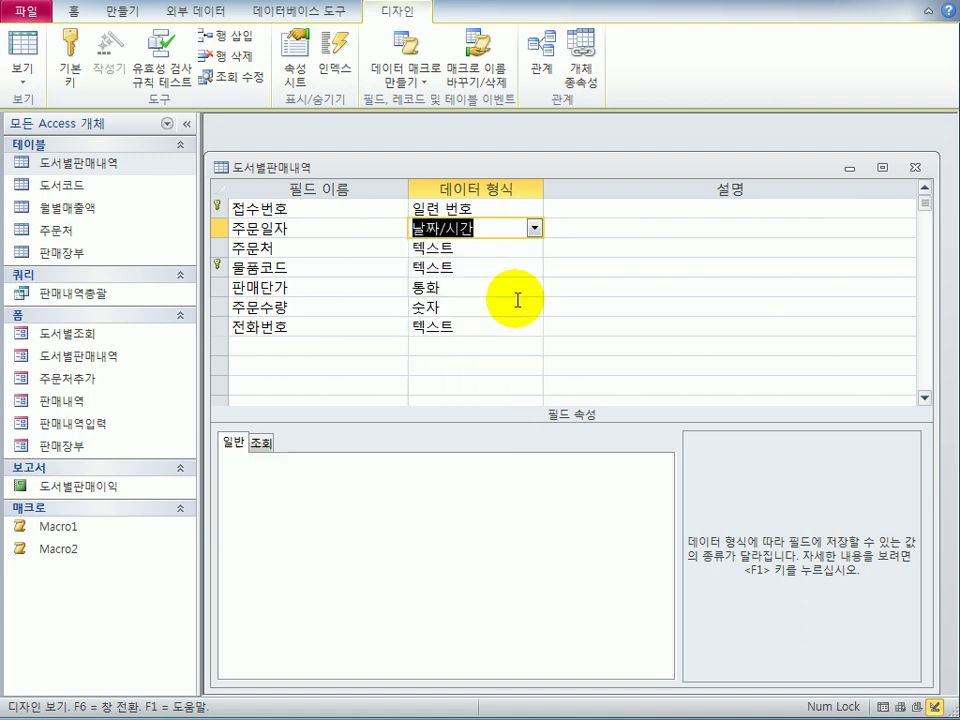
- Set the display format of the 주문일자 field to yyyy년 mm월 dd일
click(421, 463)
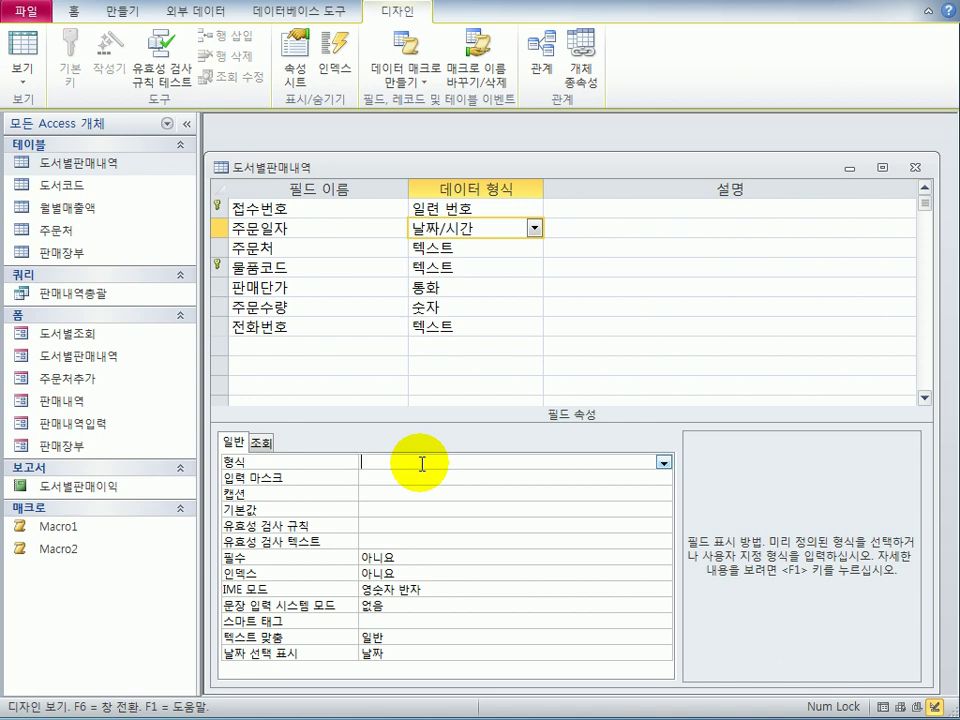
click(663, 463)
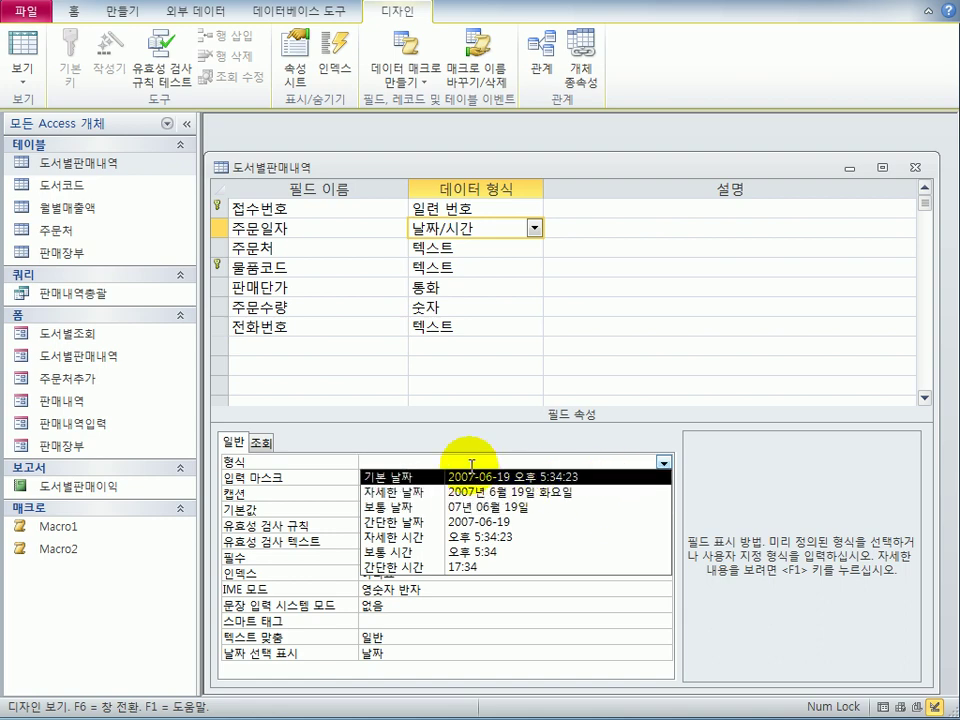
text(y)
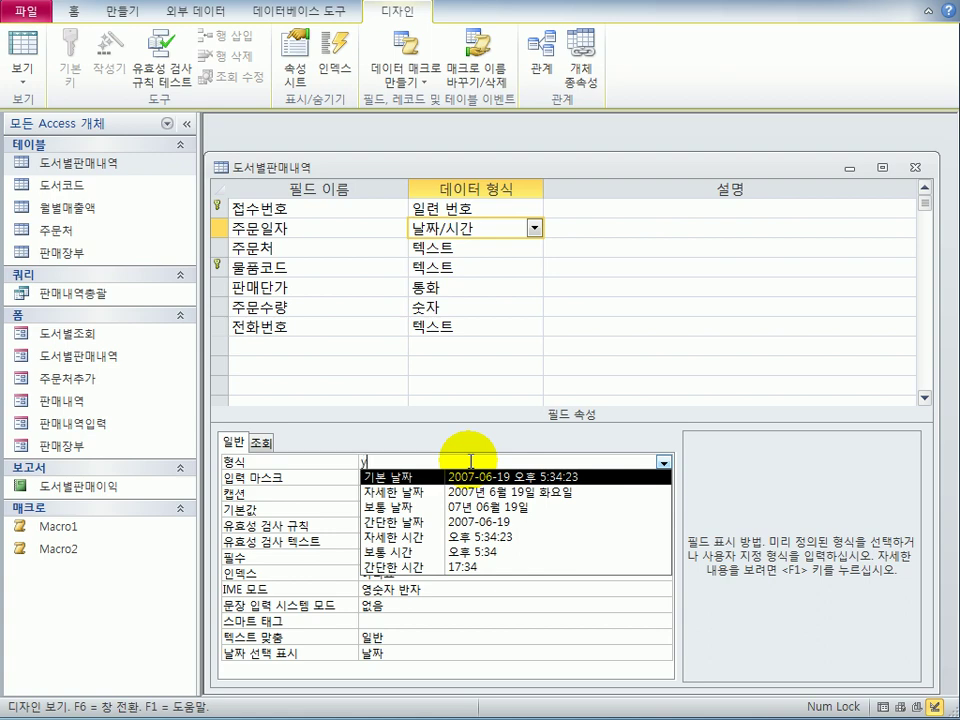
text(yyy년 mm우월 dd일)
key(Return)
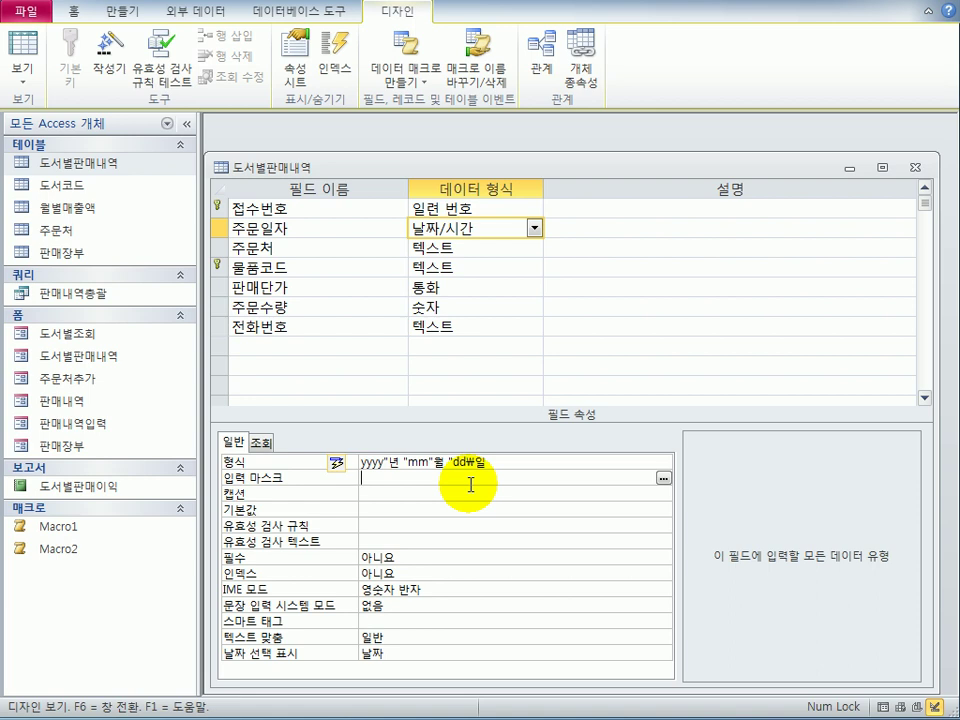
click(336, 332)
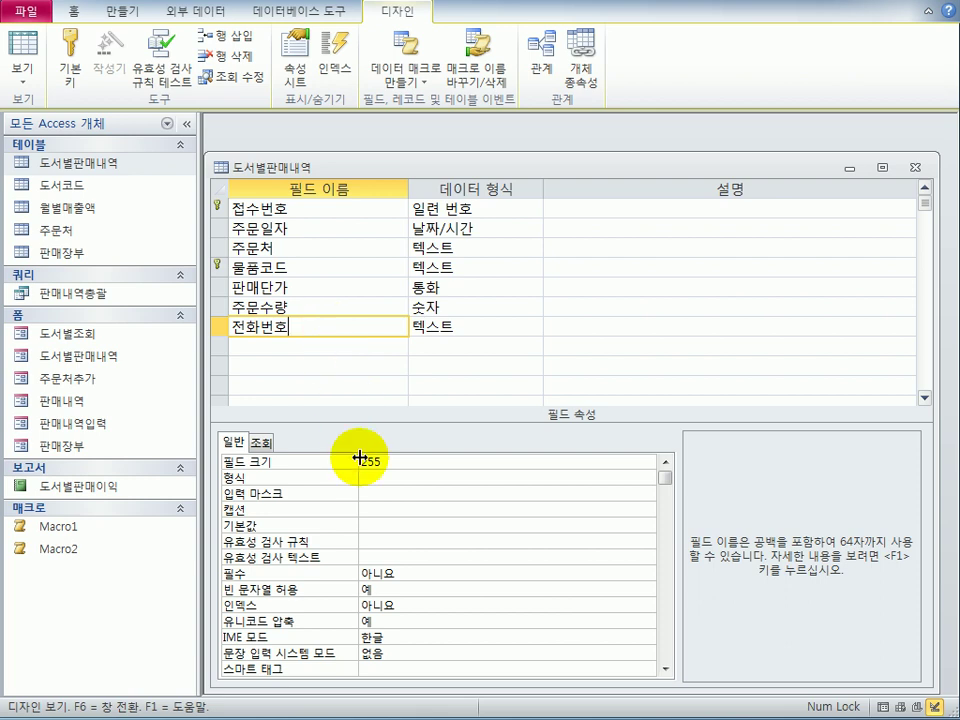
click(379, 496)
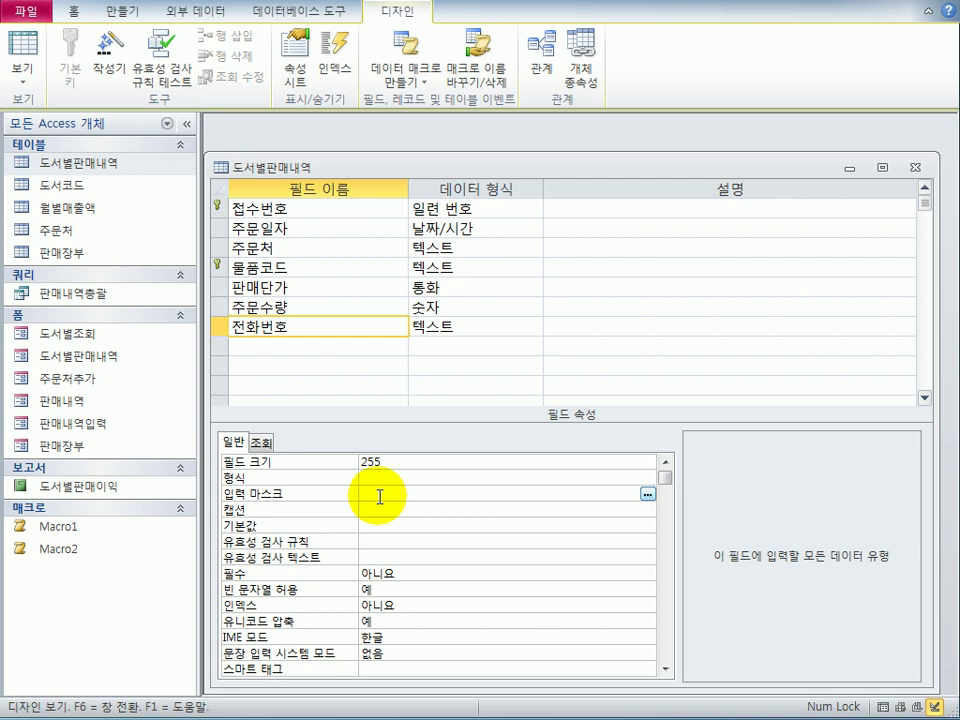
text((999)
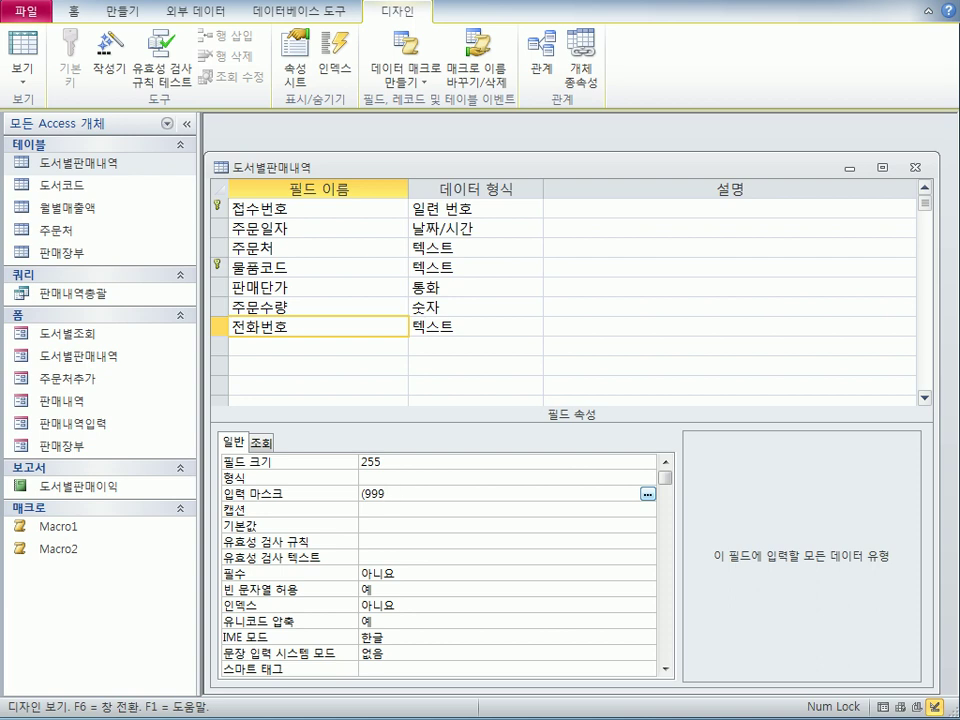
text()9999-9999)
text(;0)
- Make the 주문처 field mandatory by setting its 필수 property to 예
click(304, 247)
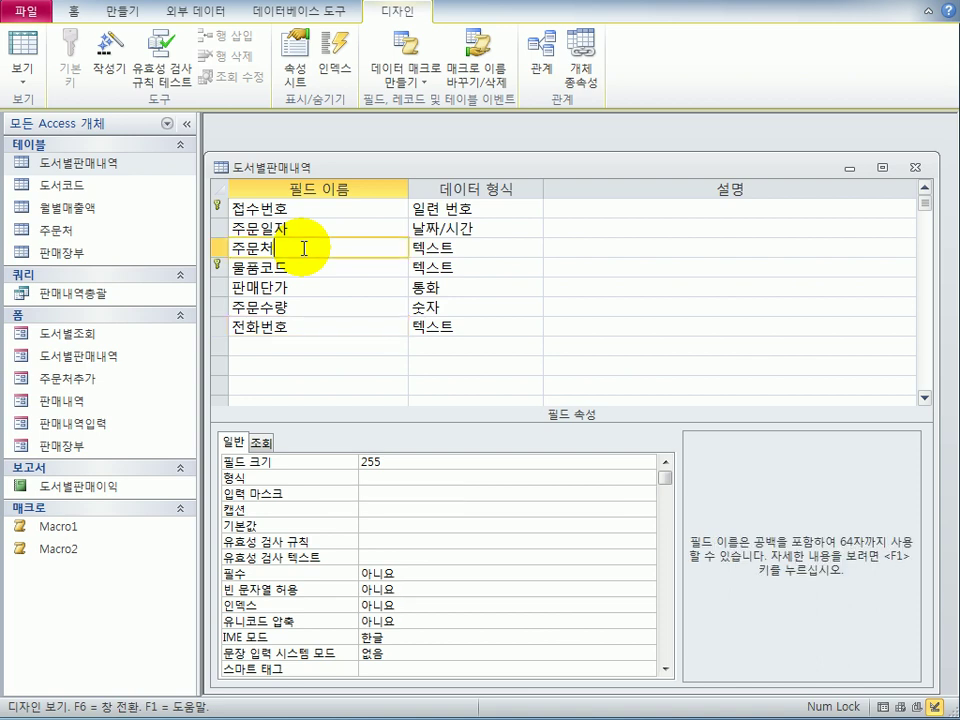
click(396, 577)
double_click(396, 577)
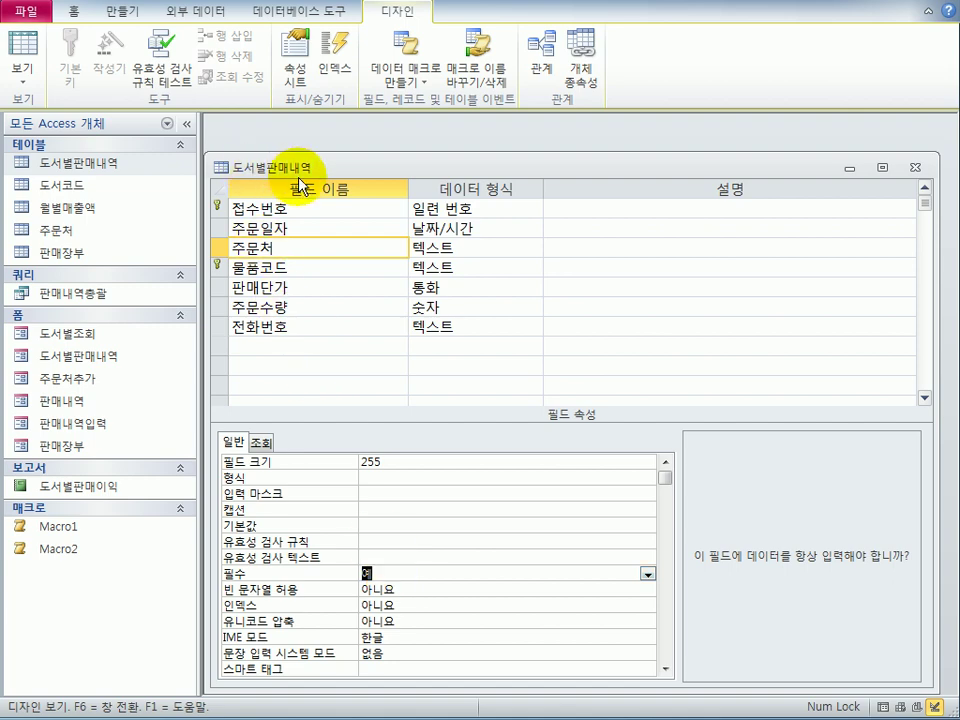
- Close the 도서별판매내역 table, saving the design changes and agreeing to test existing data against the new rules
click(914, 167)
drag(525, 328, 582, 313)
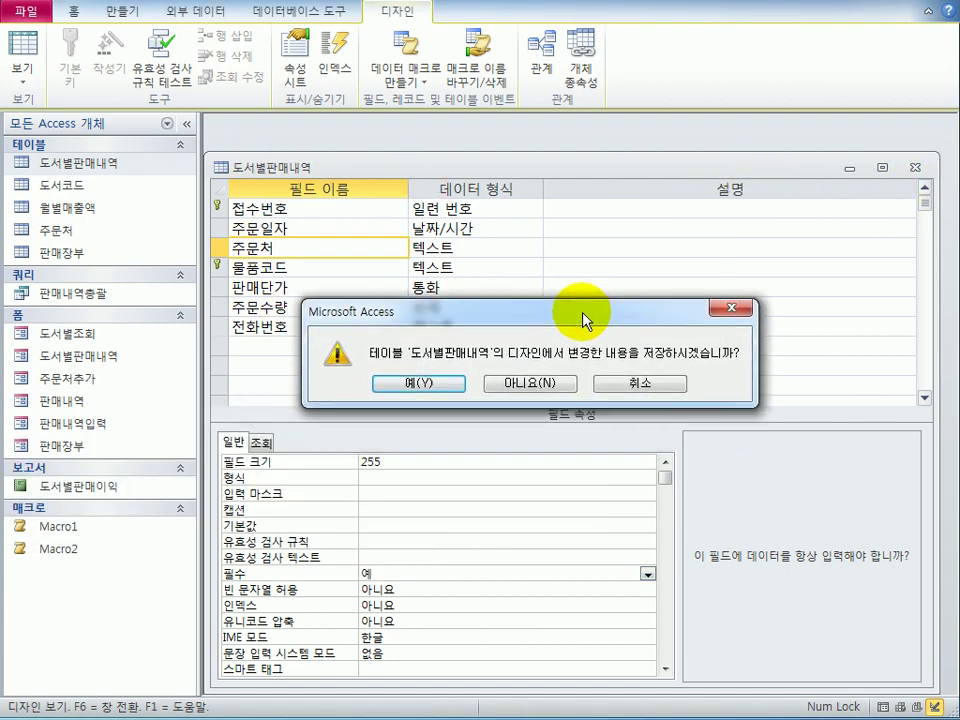
click(465, 381)
drag(332, 446, 632, 341)
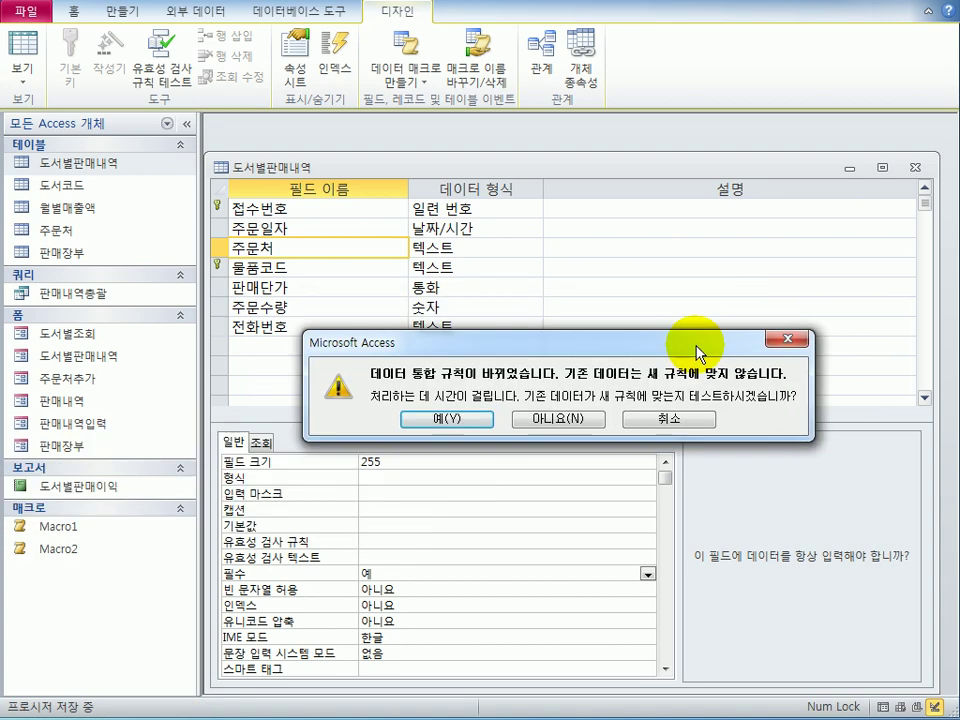
click(480, 419)
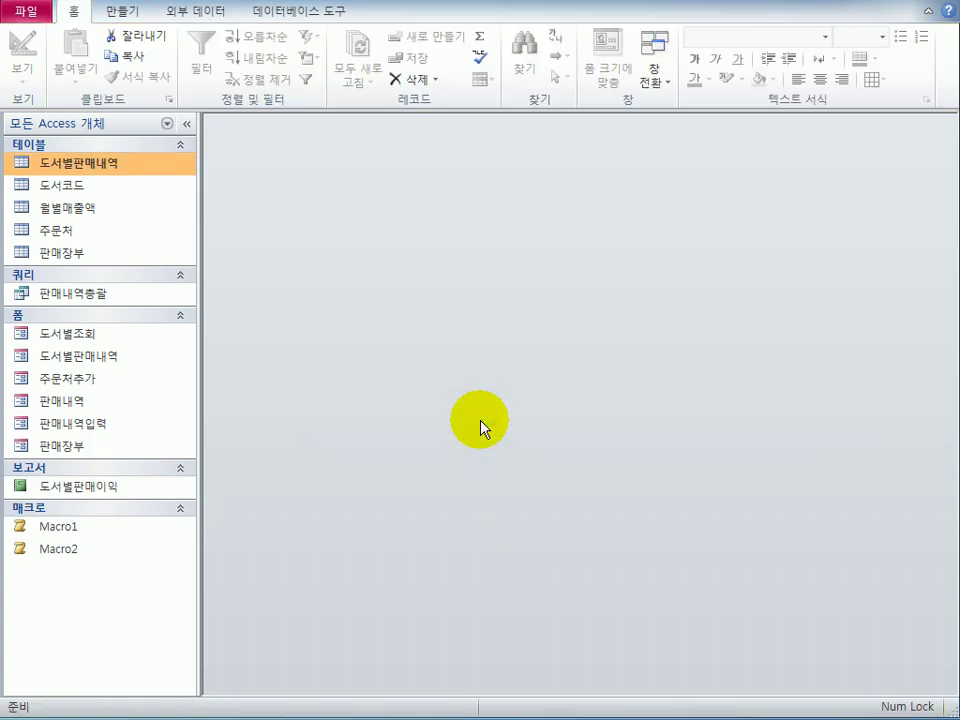
- Open the 도서코드 table in Design view and set the 거래구분 field's IME 모드 to 영숫자 반자
click(76, 189)
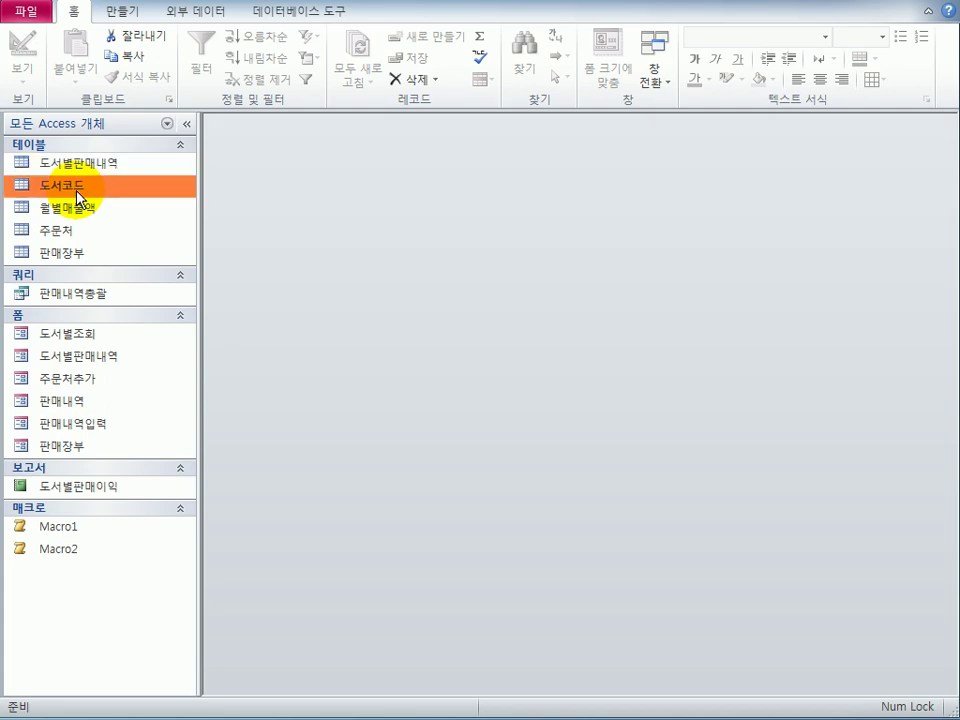
right_click(76, 196)
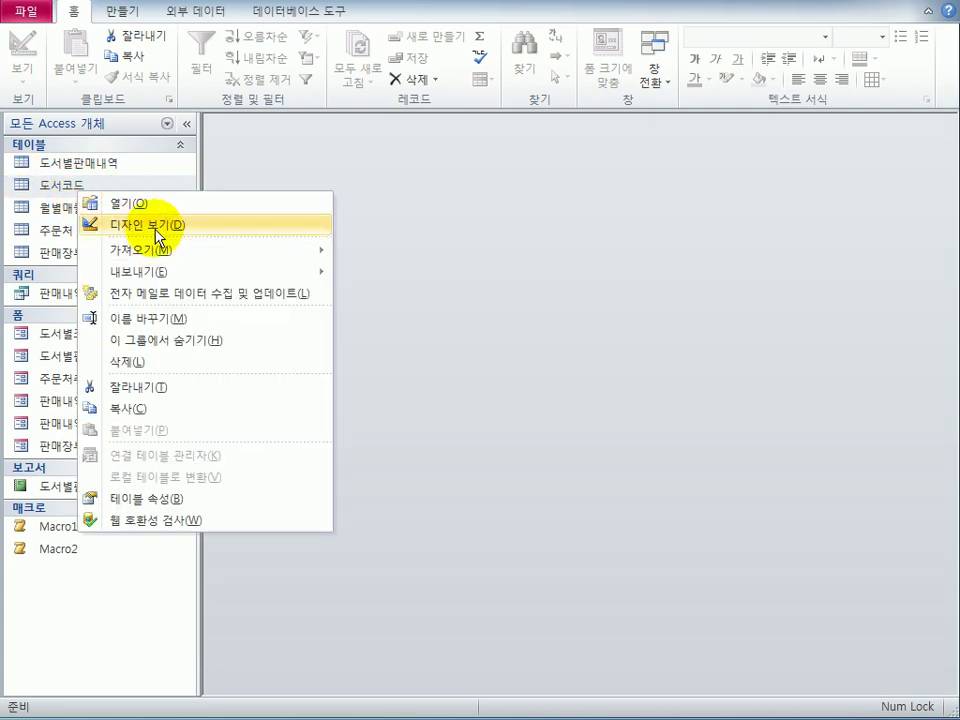
click(156, 223)
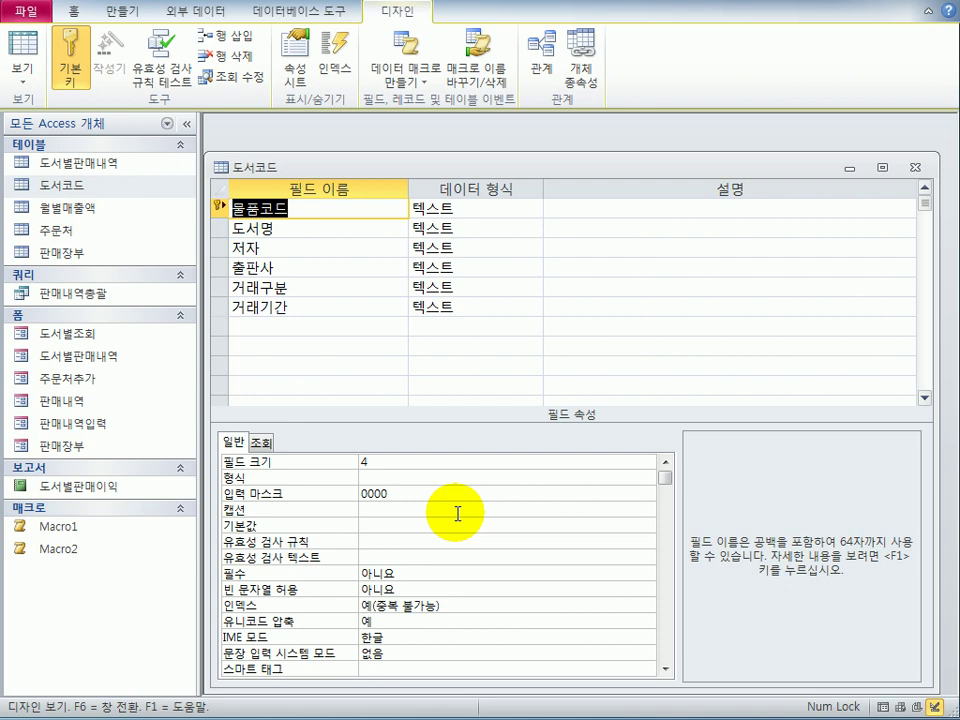
click(284, 286)
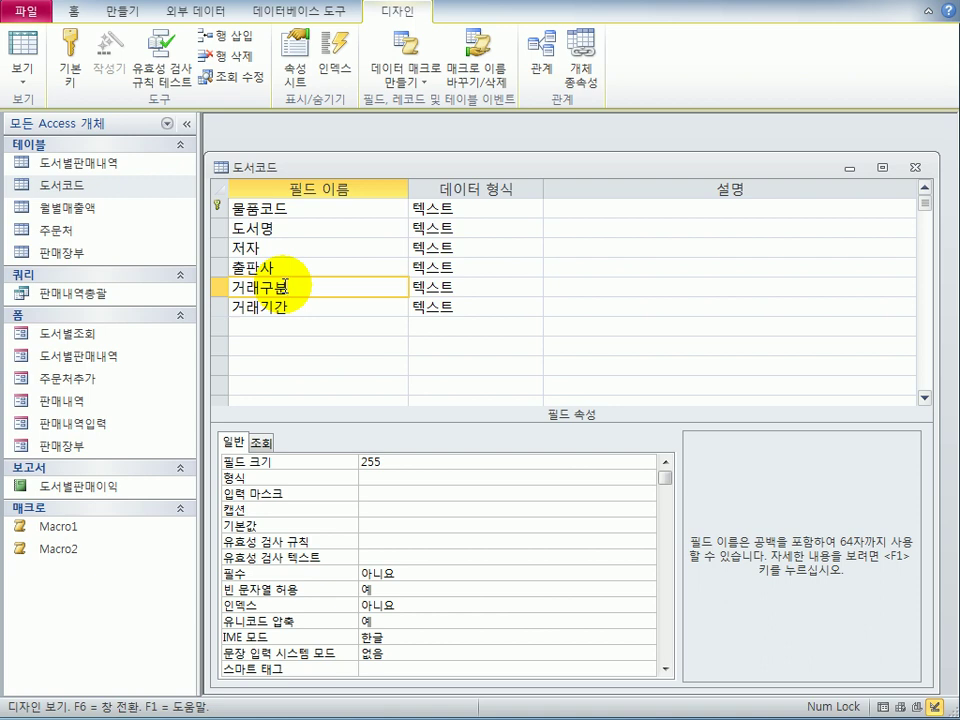
click(402, 640)
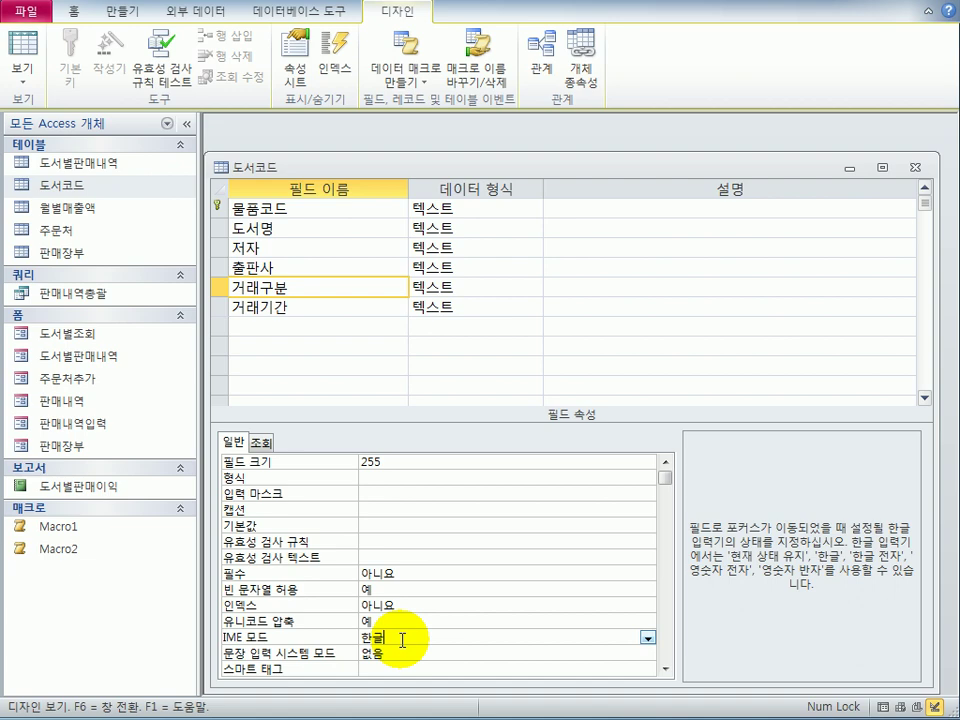
click(647, 638)
click(740, 172)
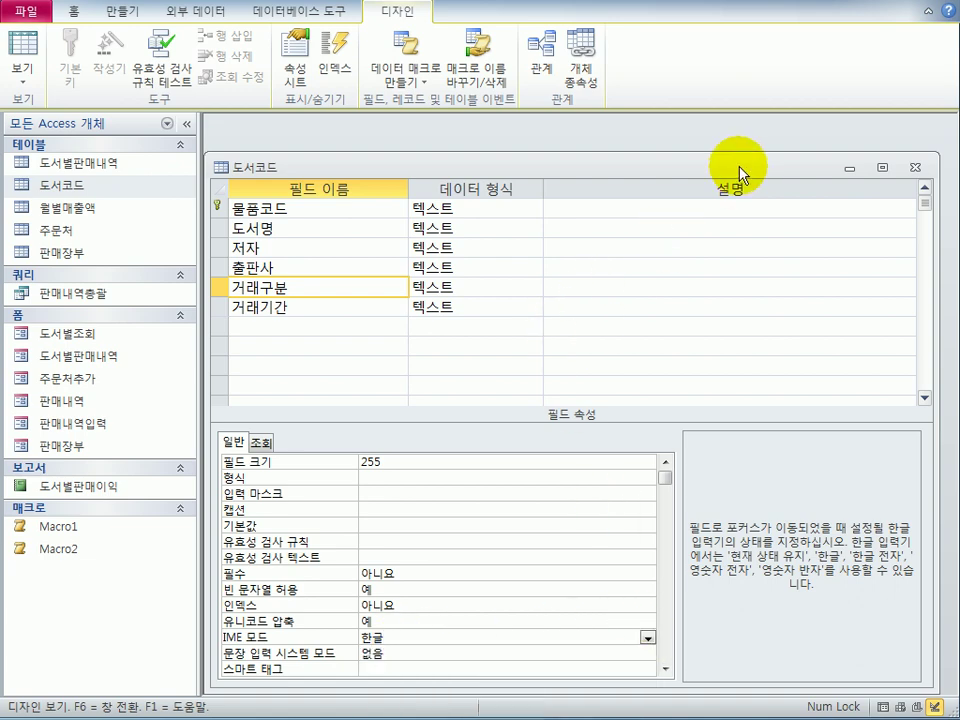
drag(718, 152, 697, 158)
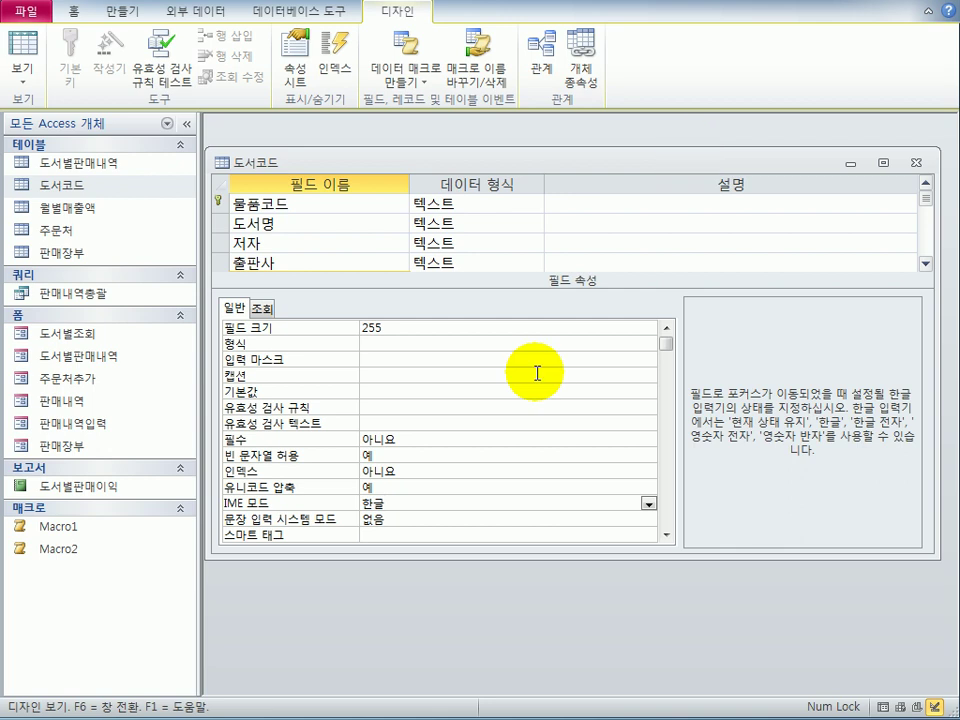
click(648, 504)
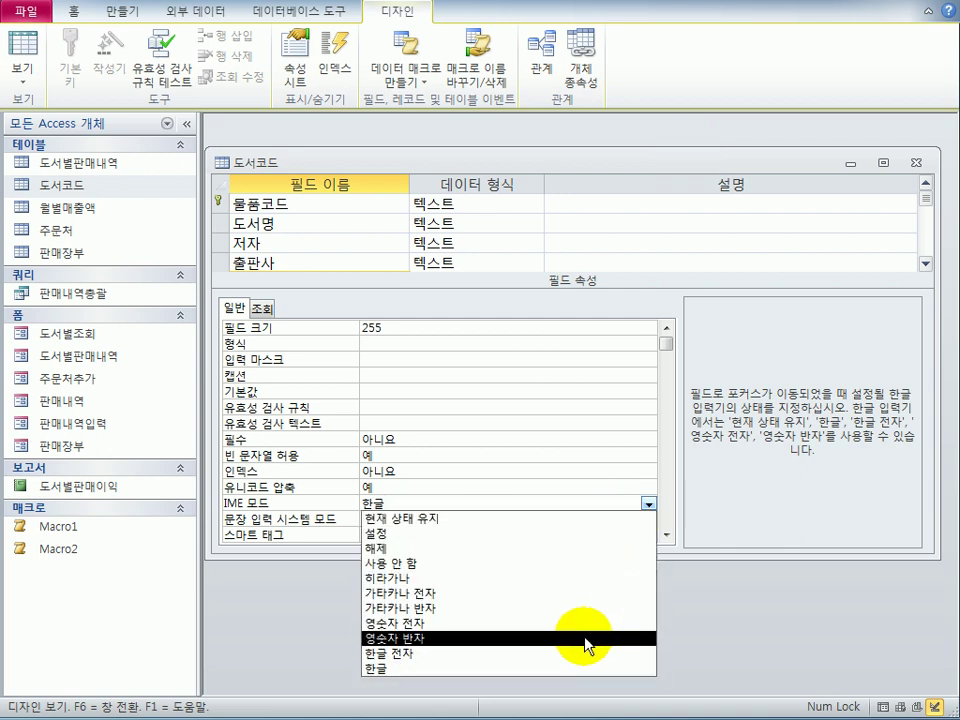
click(577, 638)
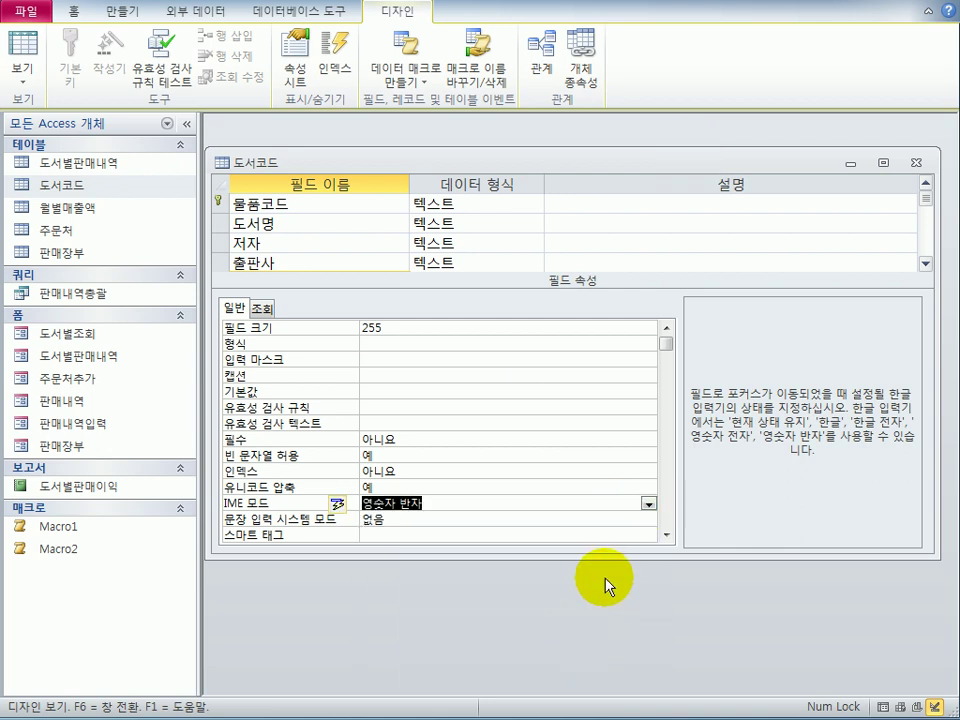
drag(604, 556, 601, 654)
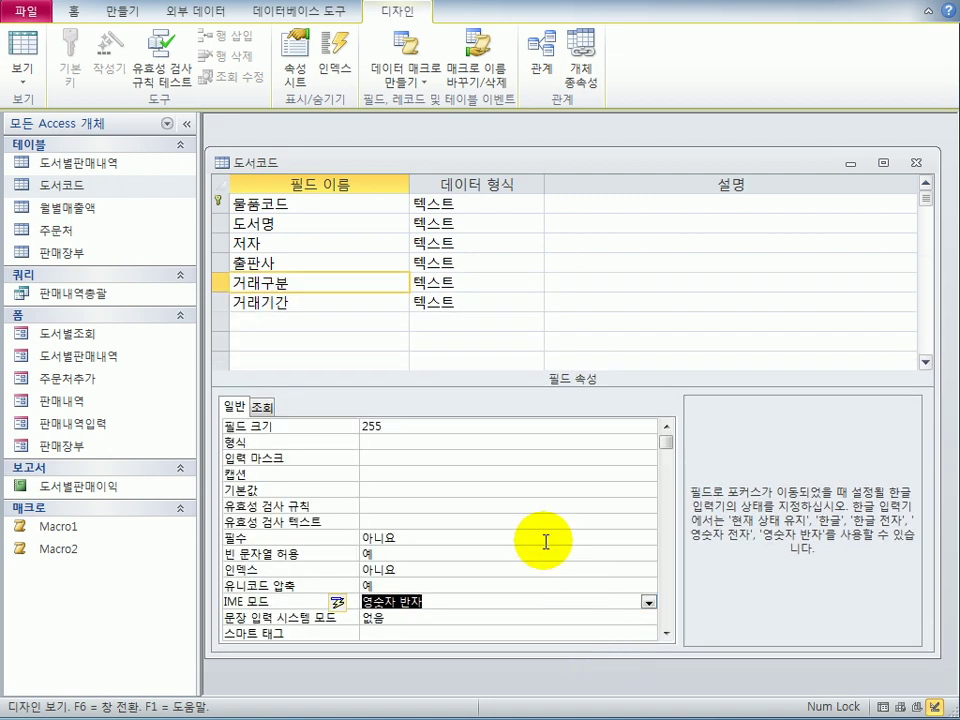
- Change the 거래기간 field's data type to 숫자 and its field size to 바이트
click(332, 304)
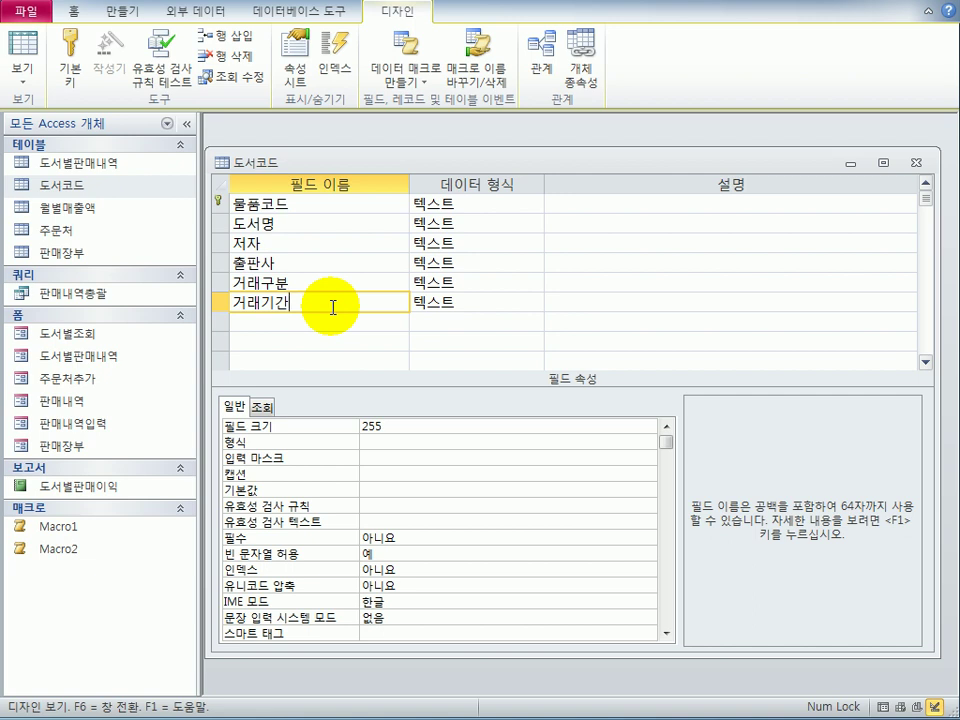
click(491, 307)
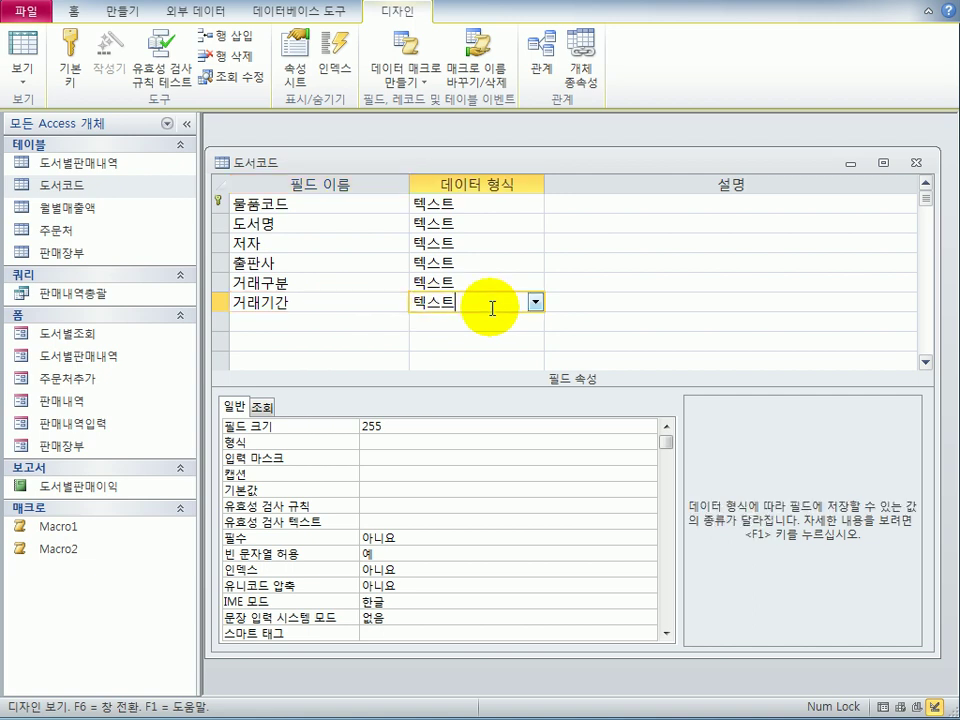
click(536, 303)
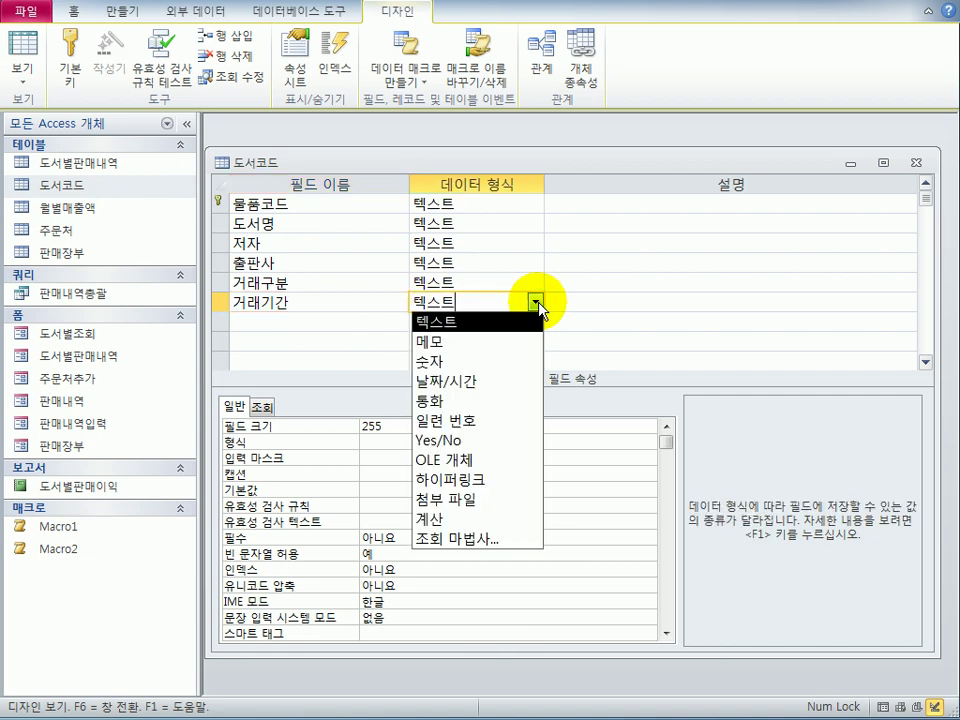
click(518, 364)
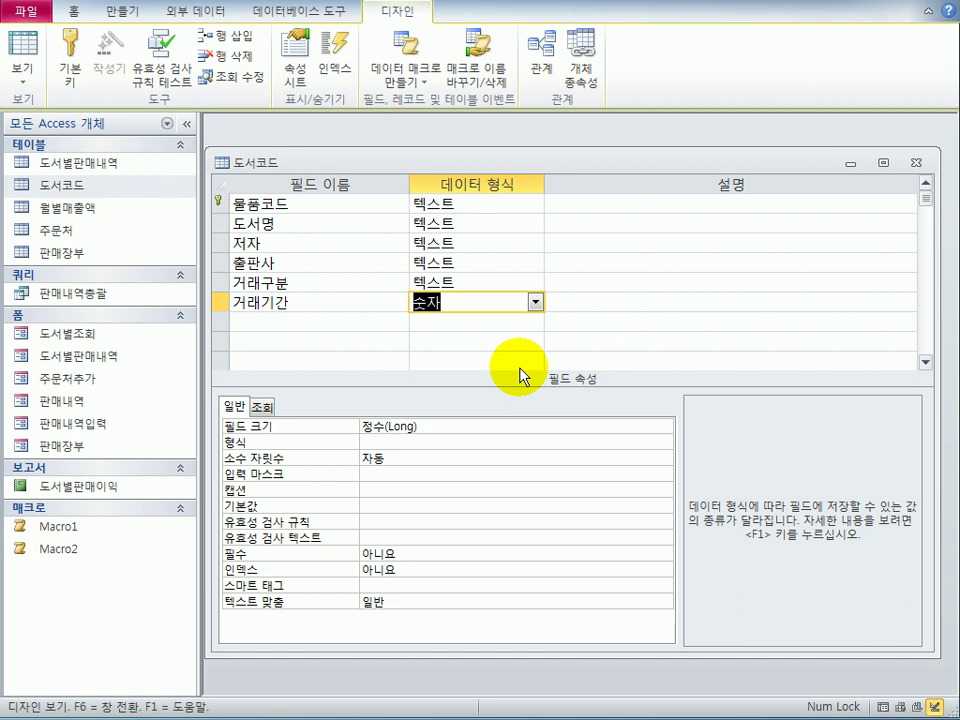
click(456, 429)
click(663, 427)
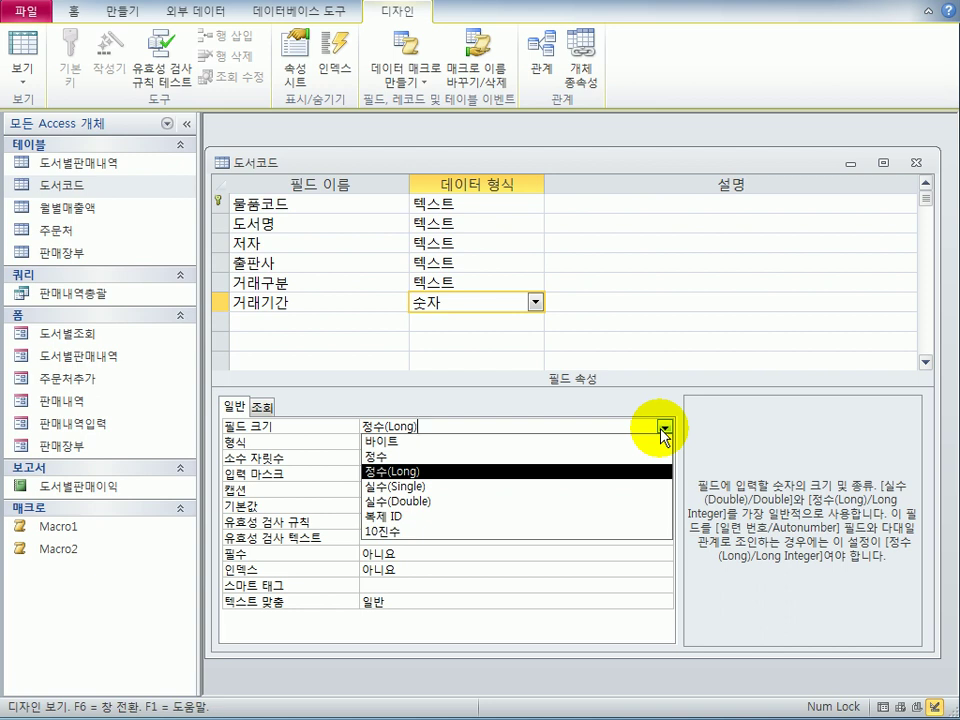
click(628, 441)
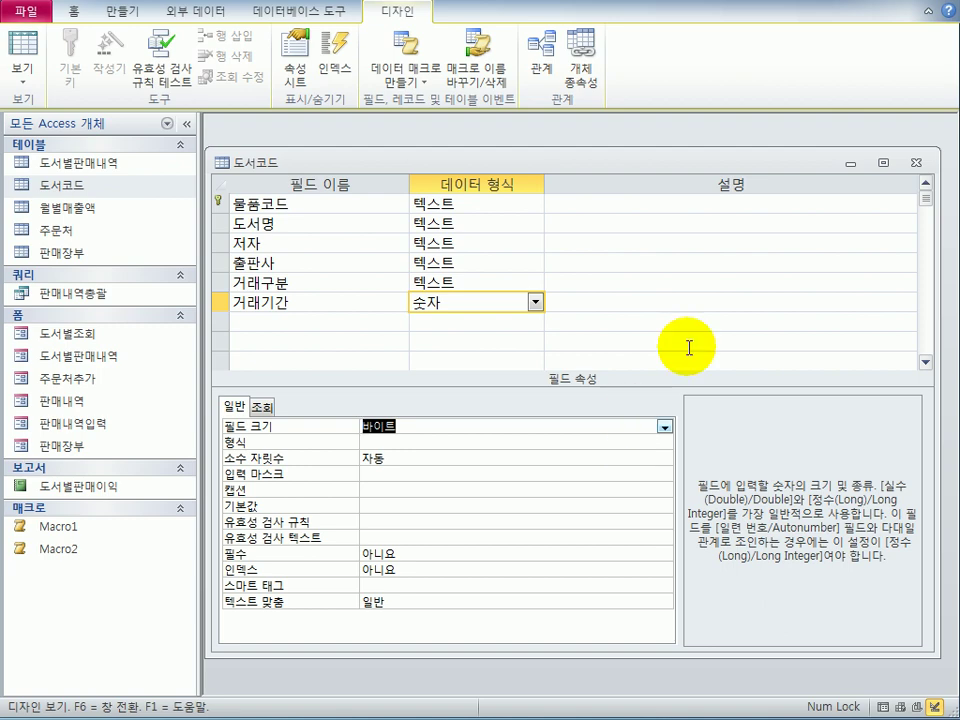
- Close the 도서코드 table, saving the design changes and agreeing to continue despite possible data loss from the shorter field size
click(917, 167)
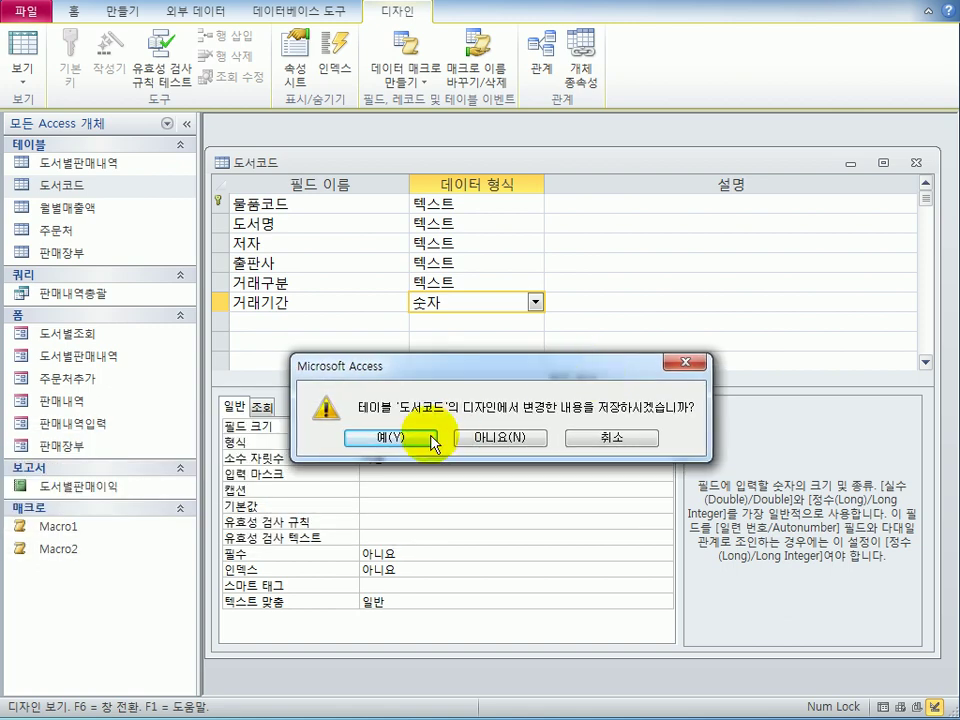
click(428, 440)
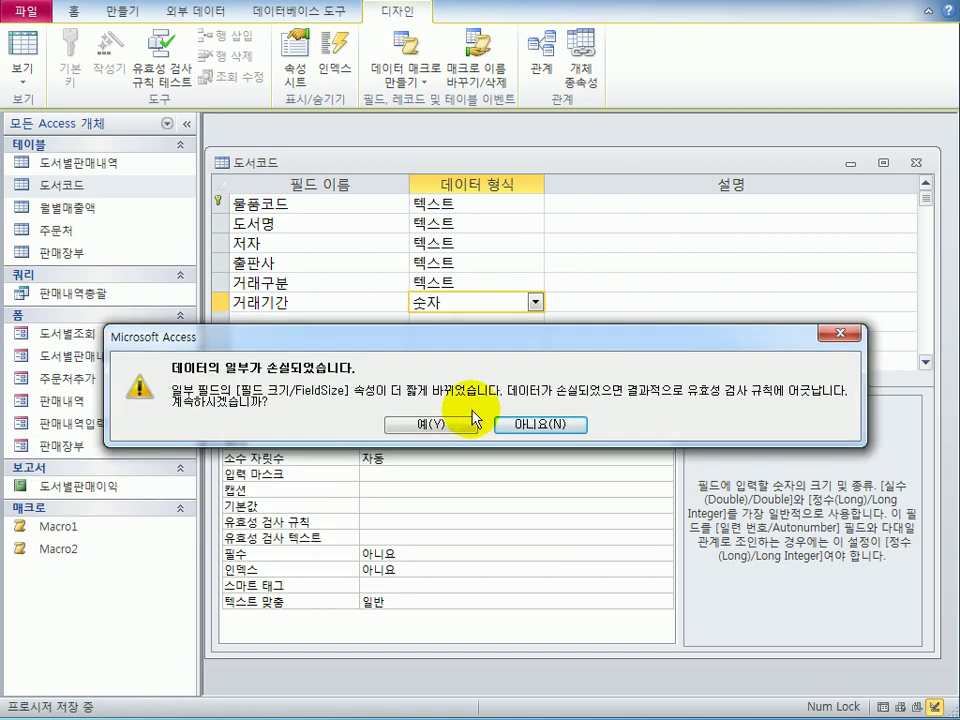
click(430, 423)
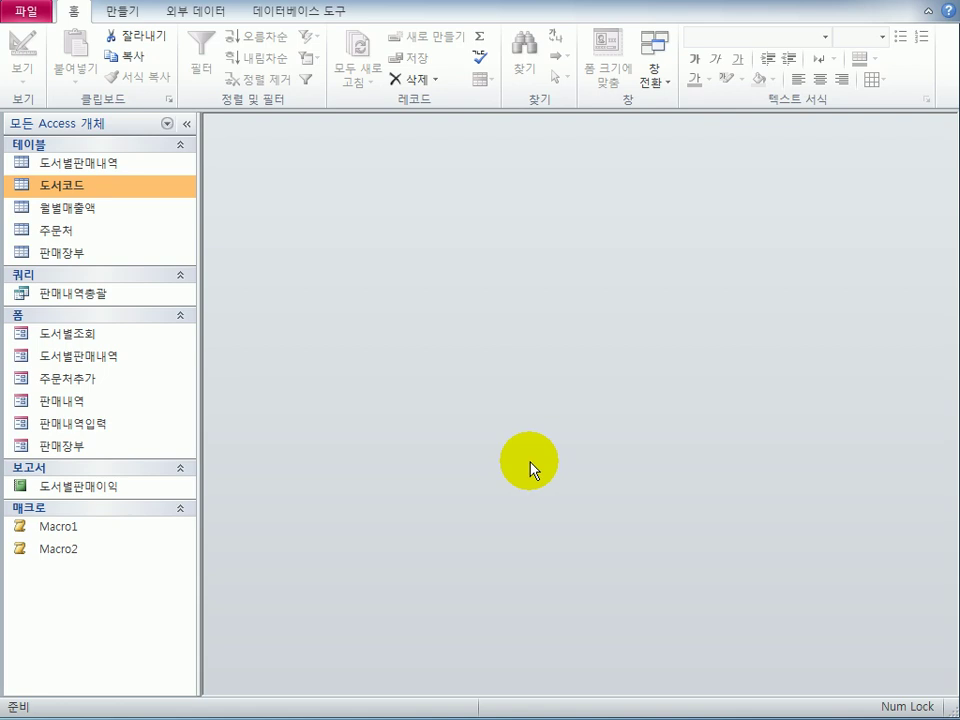
- Open the relationships layout, add the 도서별판매내역 and 도서코드 tables, and enlarge the 도서별판매내역 box to fit all its fields
click(268, 15)
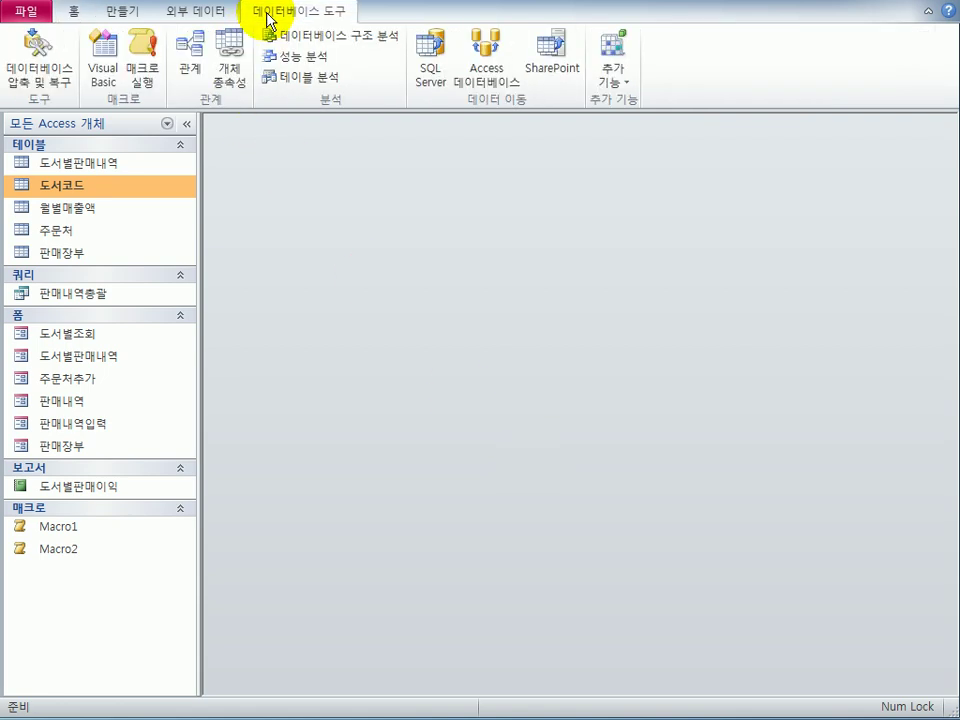
click(186, 84)
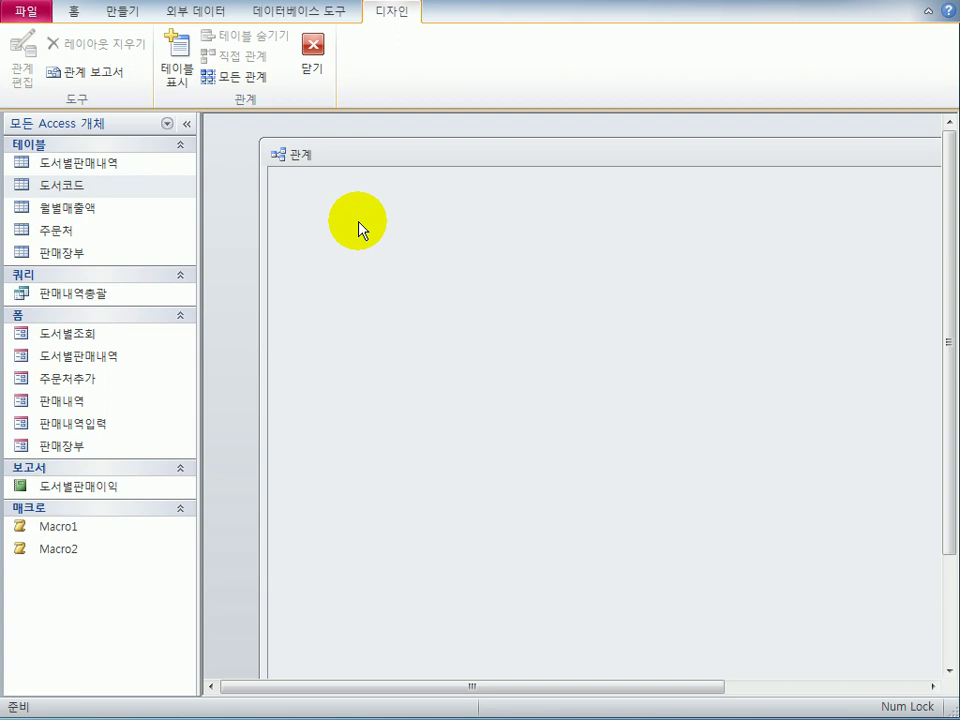
double_click(390, 153)
click(176, 78)
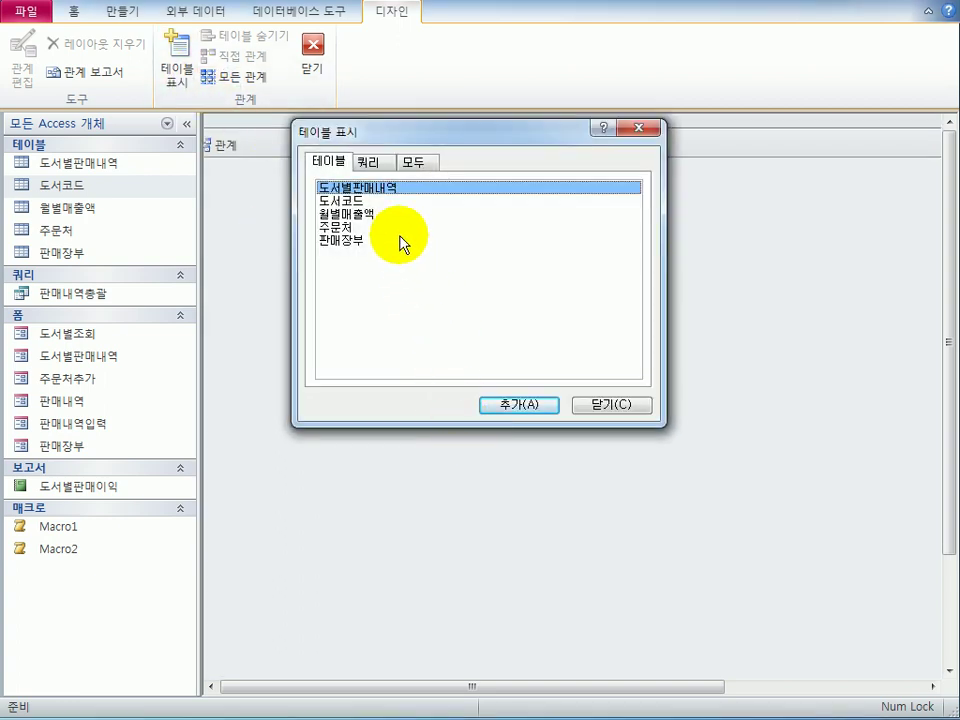
double_click(397, 192)
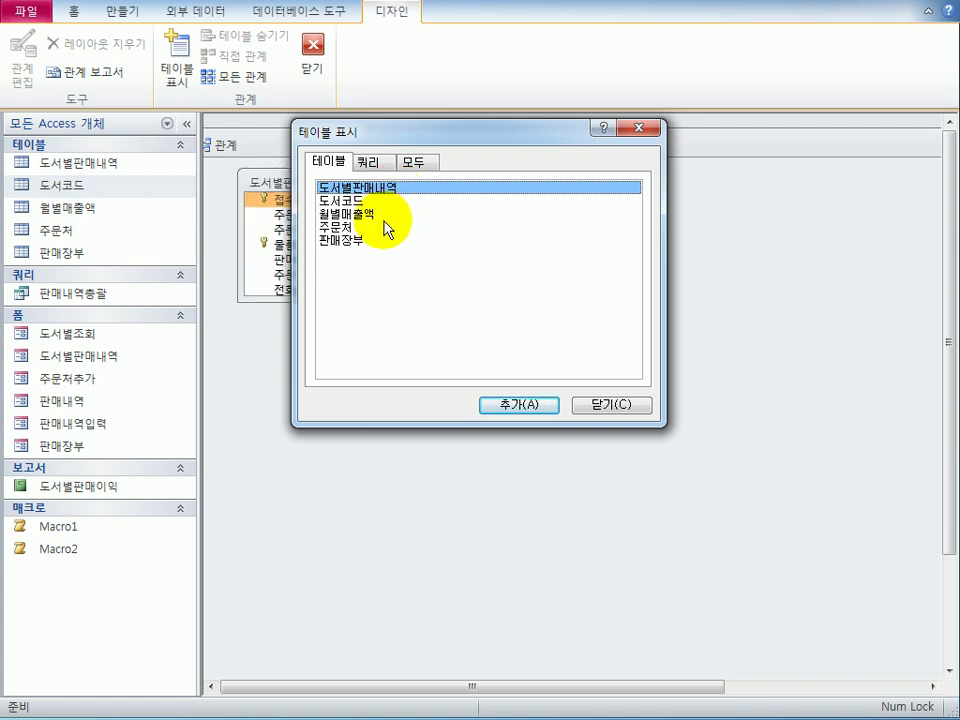
click(387, 206)
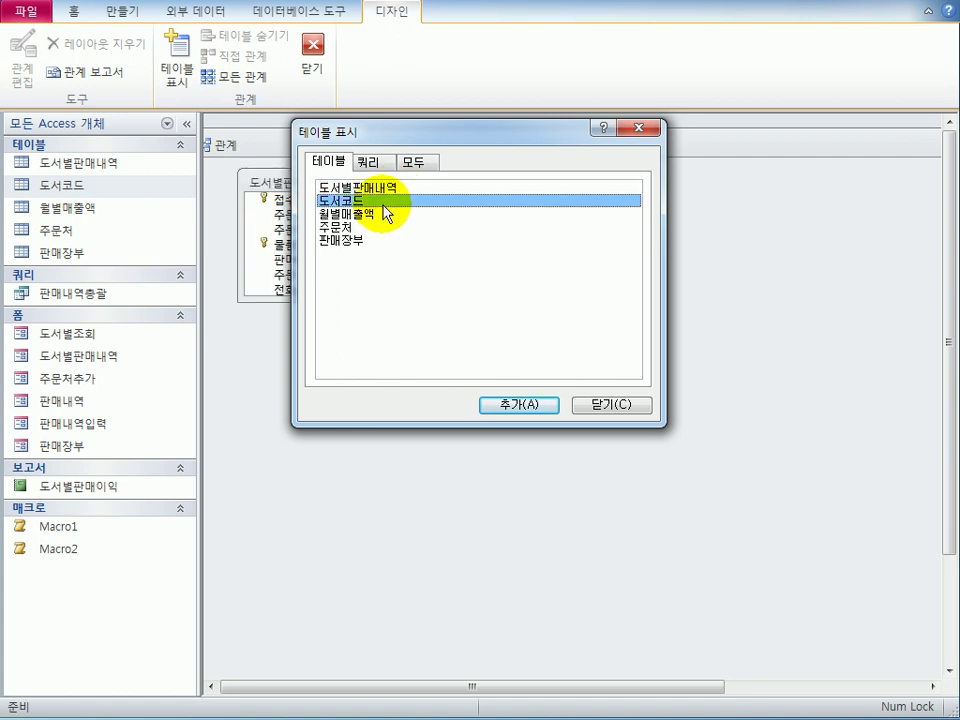
double_click(387, 206)
click(613, 406)
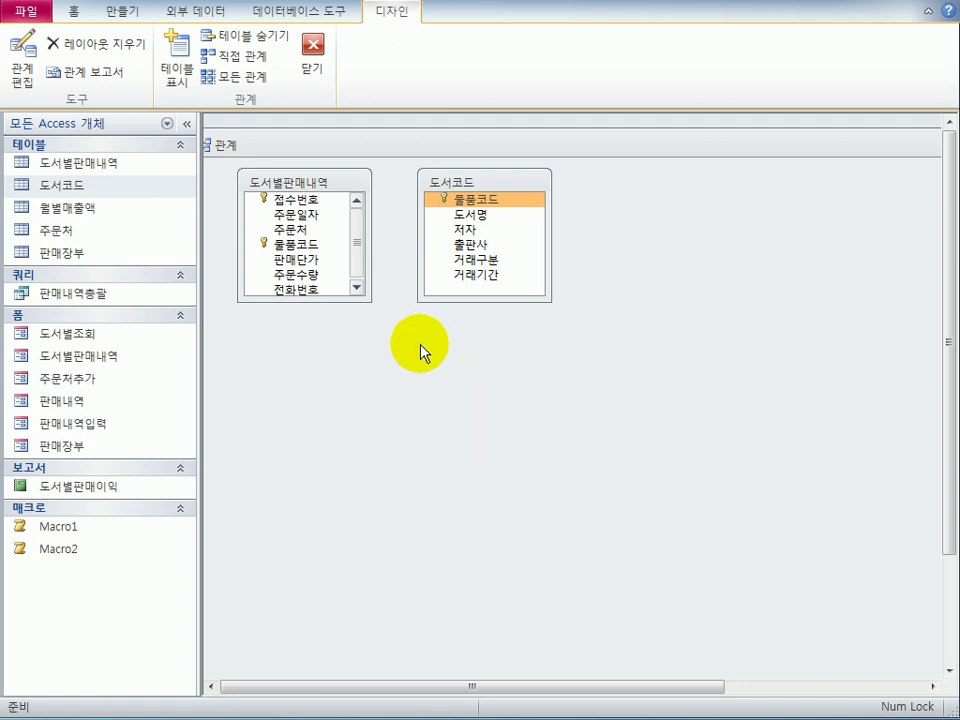
drag(336, 300, 343, 371)
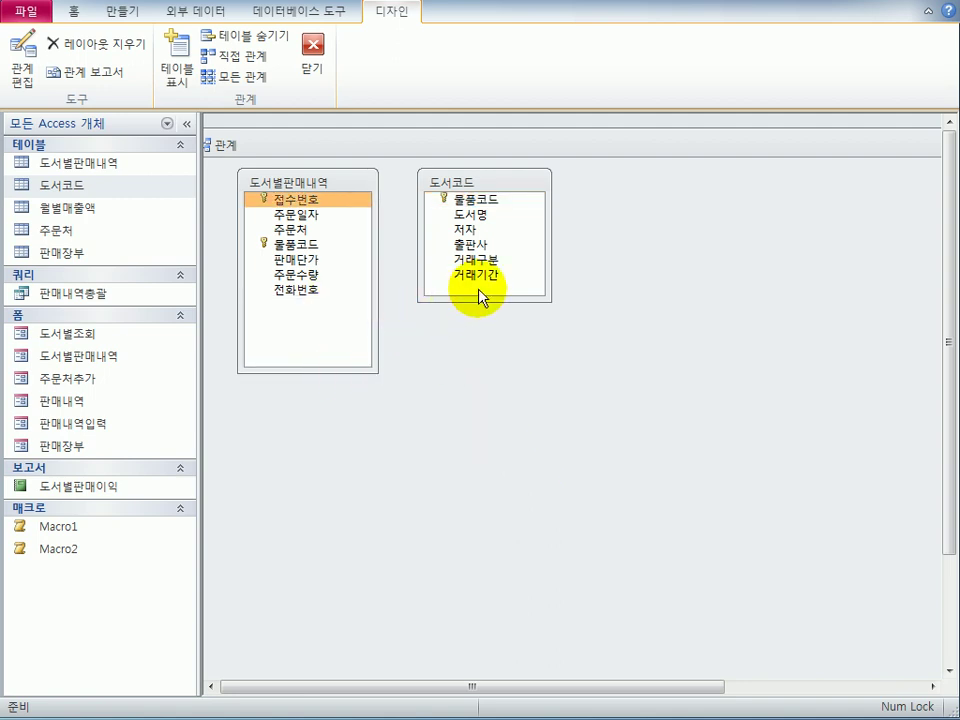
- Relate 도서코드's 물품코드 to 도서별판매내역's 물품코드 with 항상 참조 무결성 유지 and 관련 필드 모두 업데이트 enabled
click(506, 199)
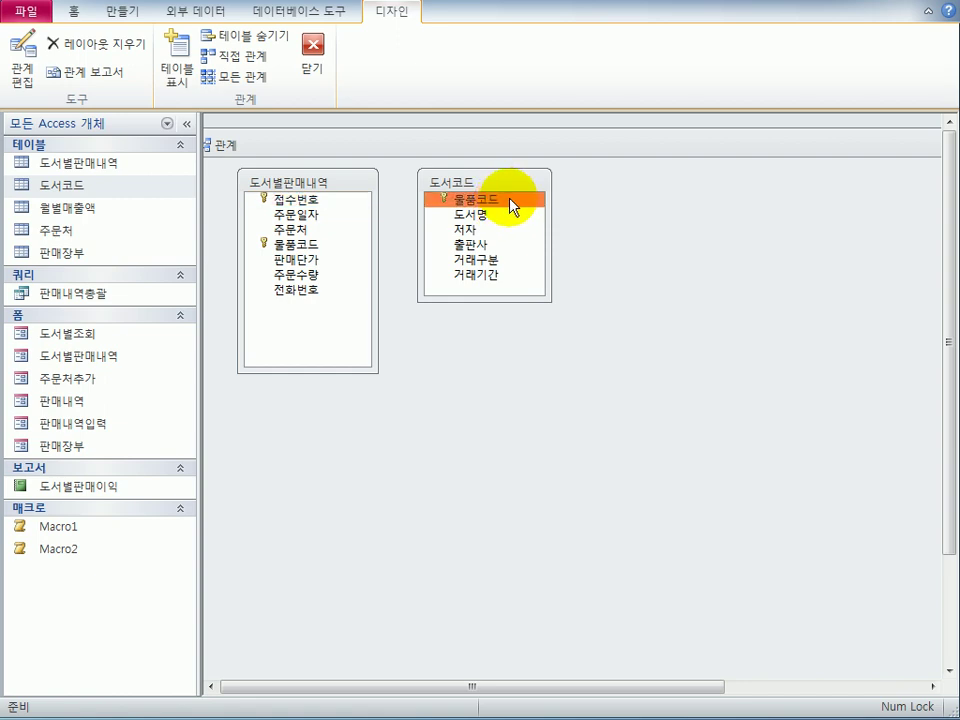
drag(510, 200, 314, 243)
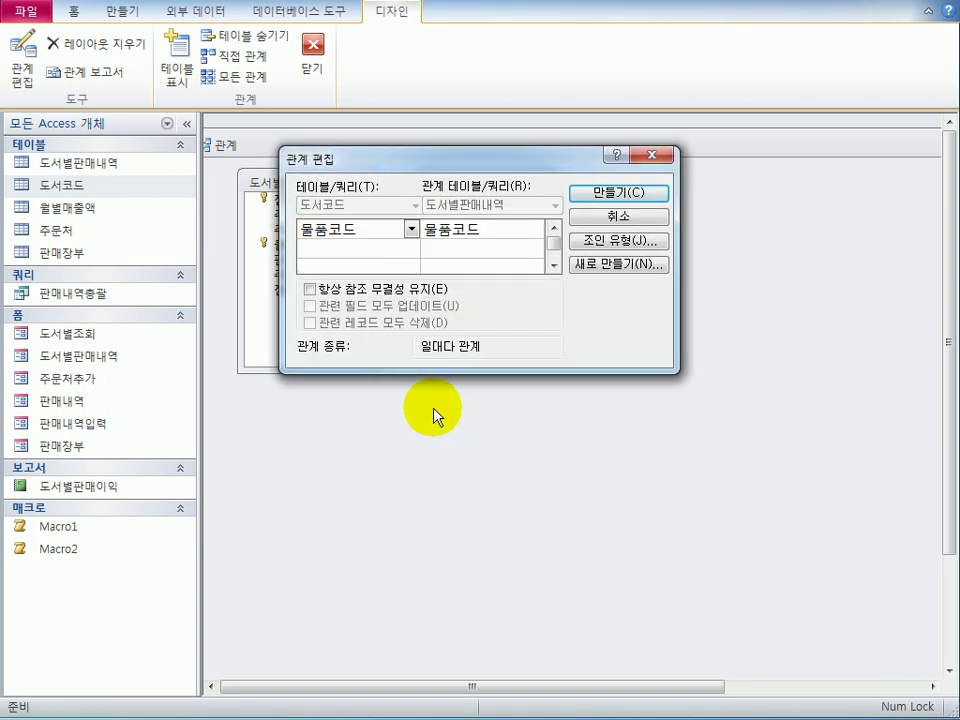
click(375, 290)
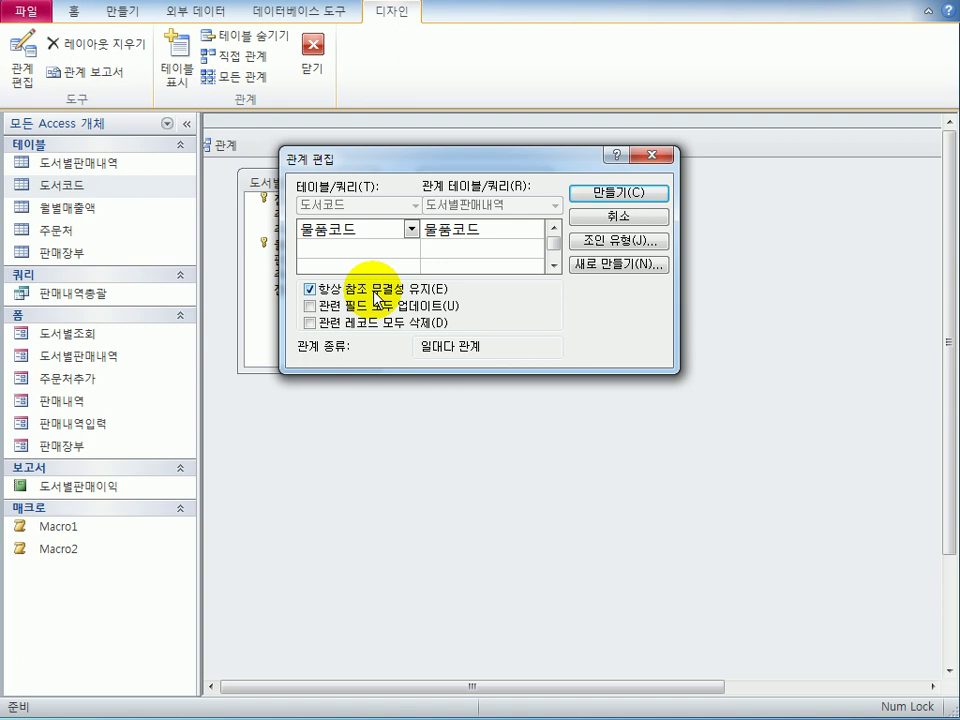
click(378, 307)
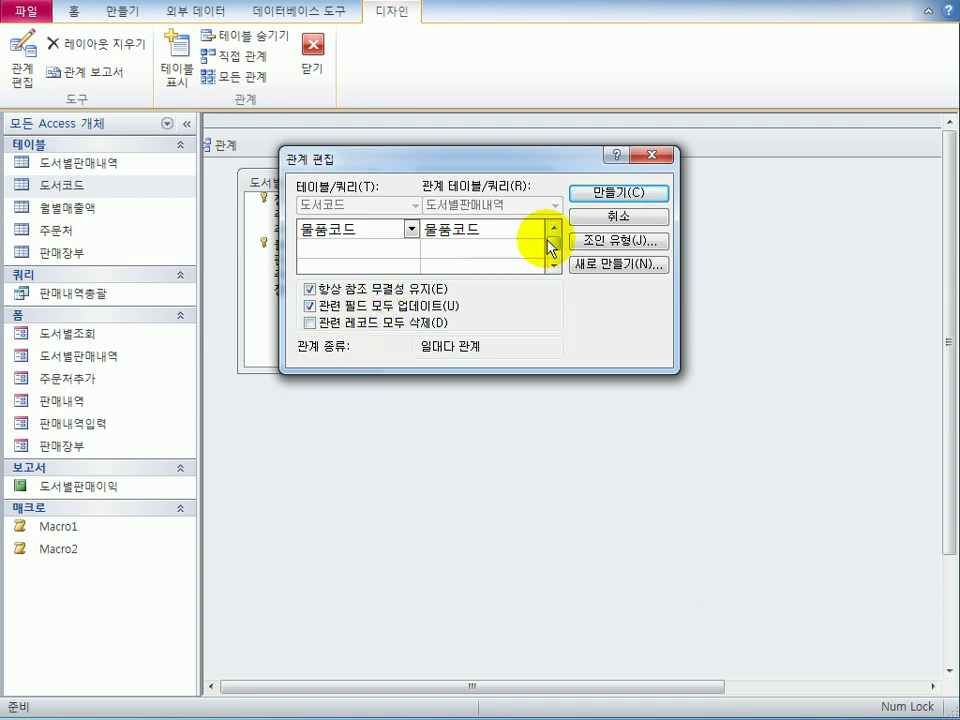
click(600, 195)
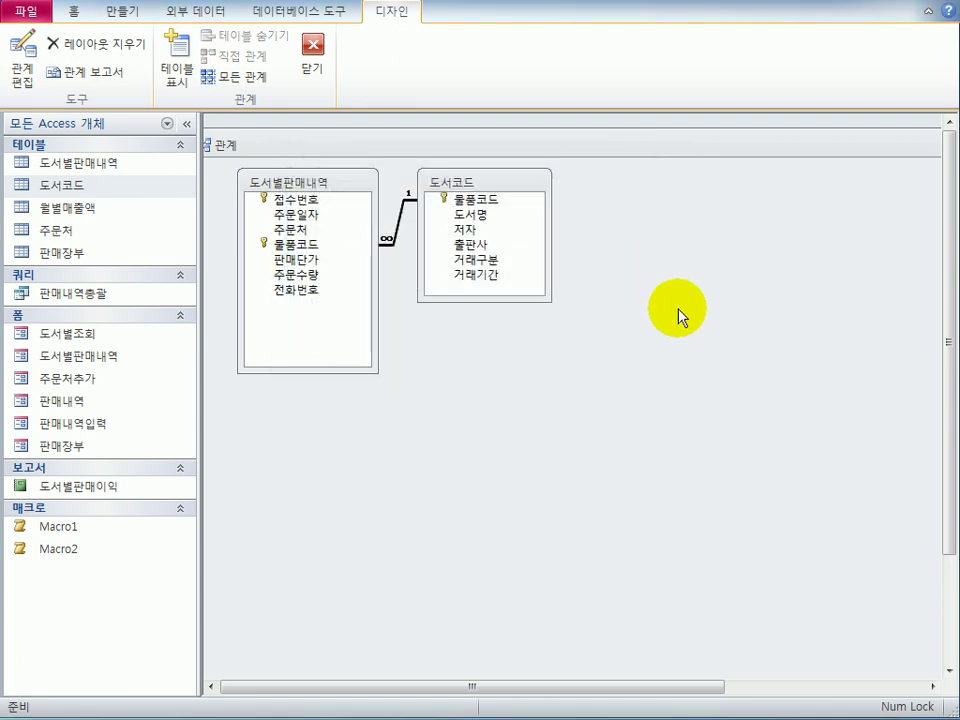
- Close the relationships layout and save its changes
click(313, 55)
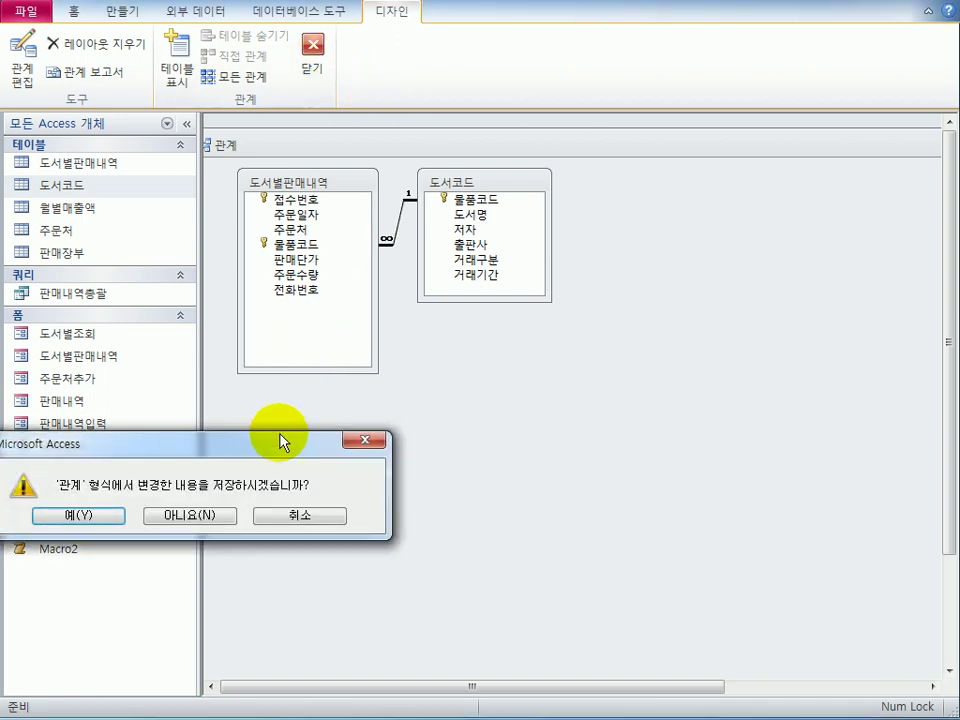
drag(280, 436, 568, 362)
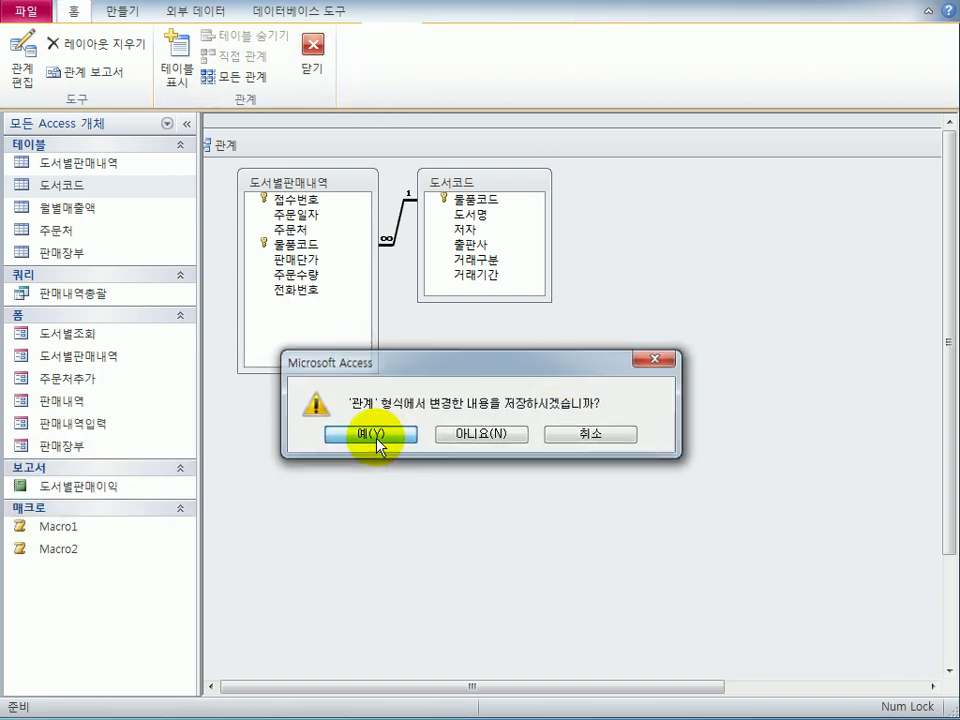
click(370, 434)
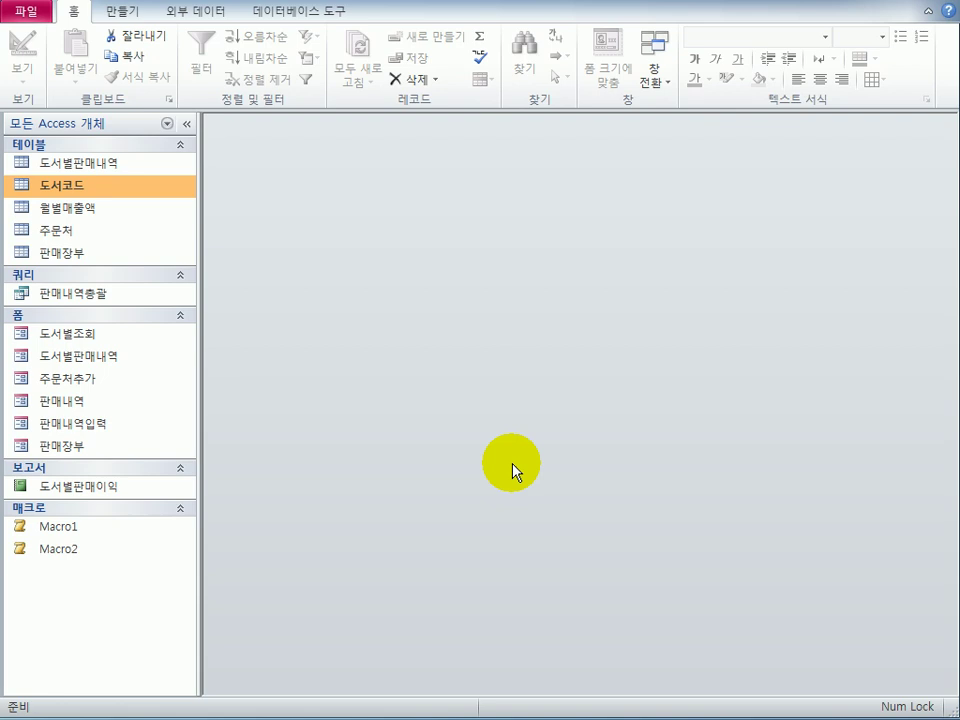
- Open the 도서별판매내역 table in Design view and select its 물품코드 field
click(93, 168)
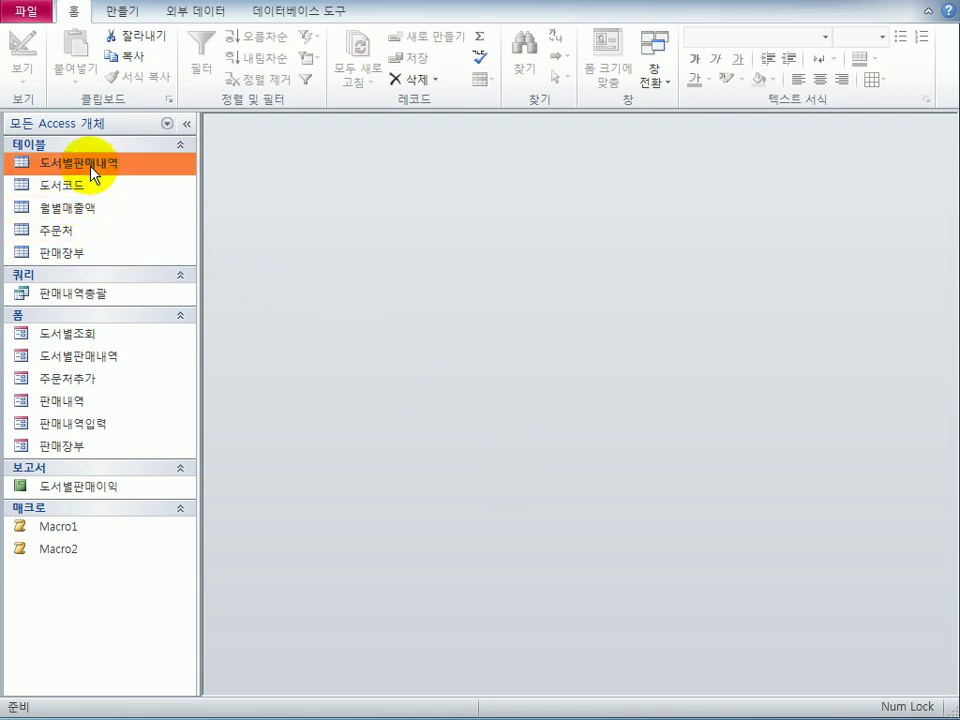
right_click(93, 172)
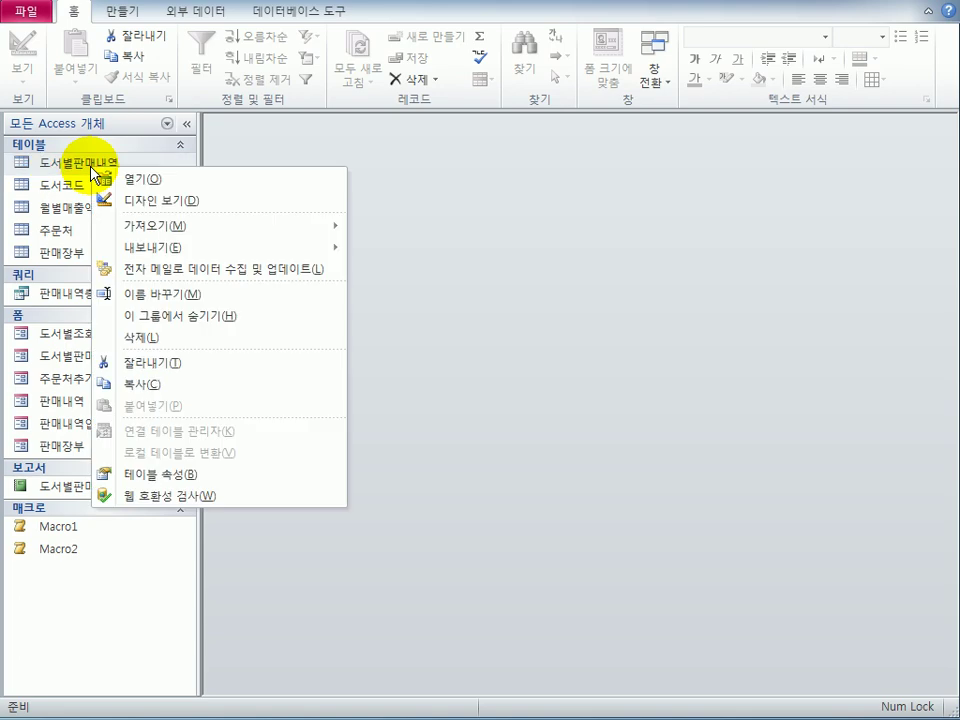
click(180, 199)
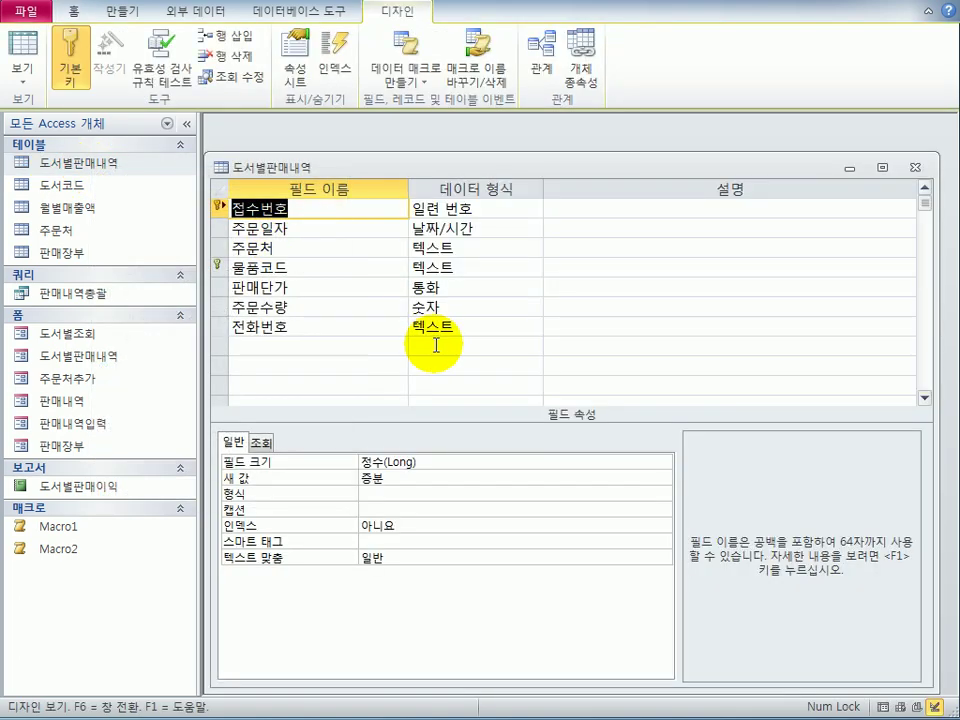
click(311, 270)
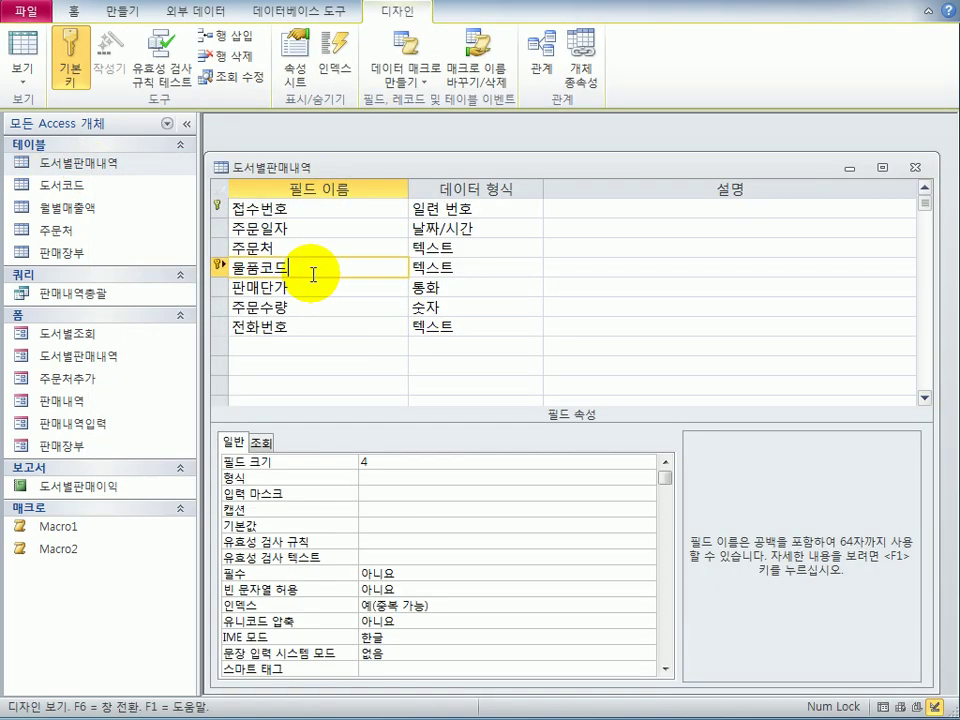